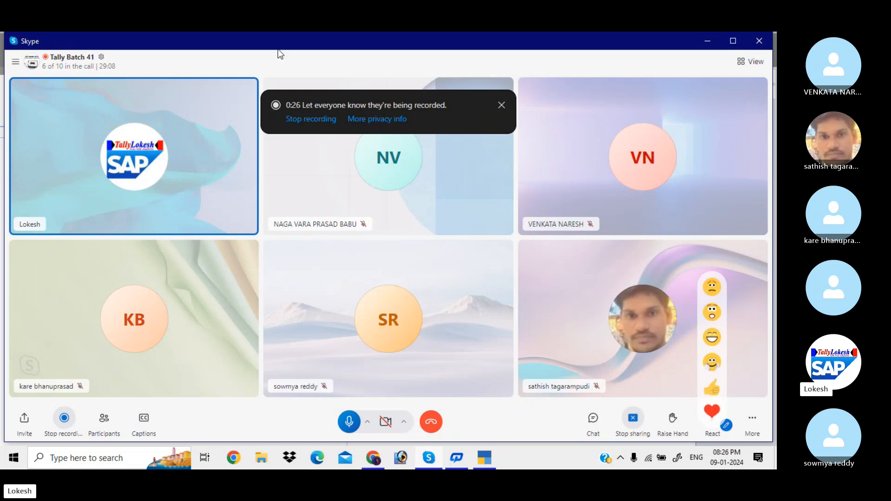
Switch to TallyPrime and start a new Sales voucher for Universal Home Needs
click(708, 44)
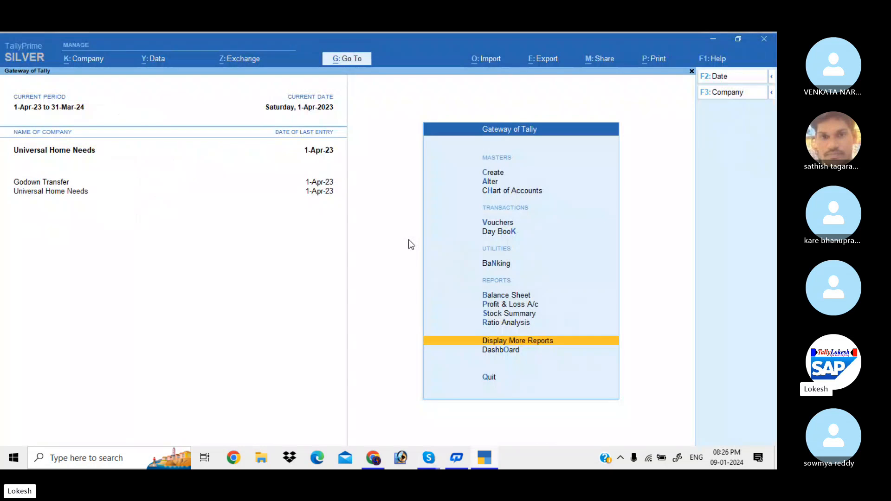
key(Up)
key(Up)
key(Up)
key(Up)
key(Up)
key(Up)
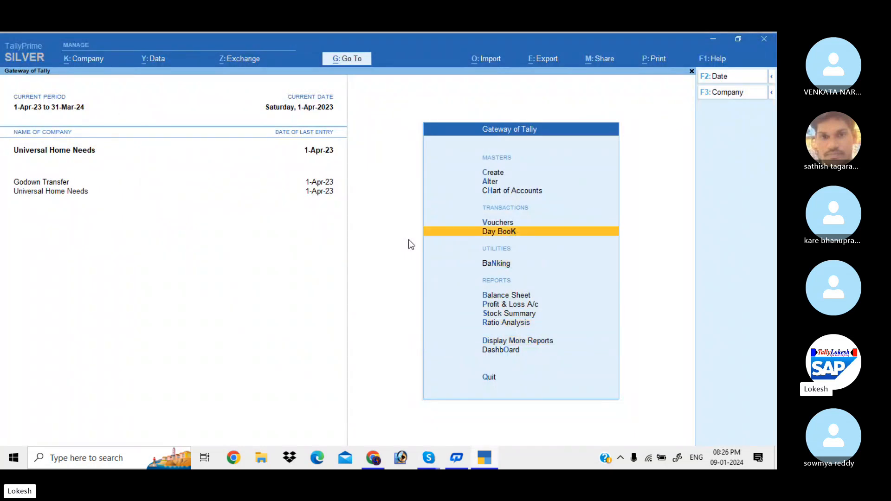
key(Up)
key(Return)
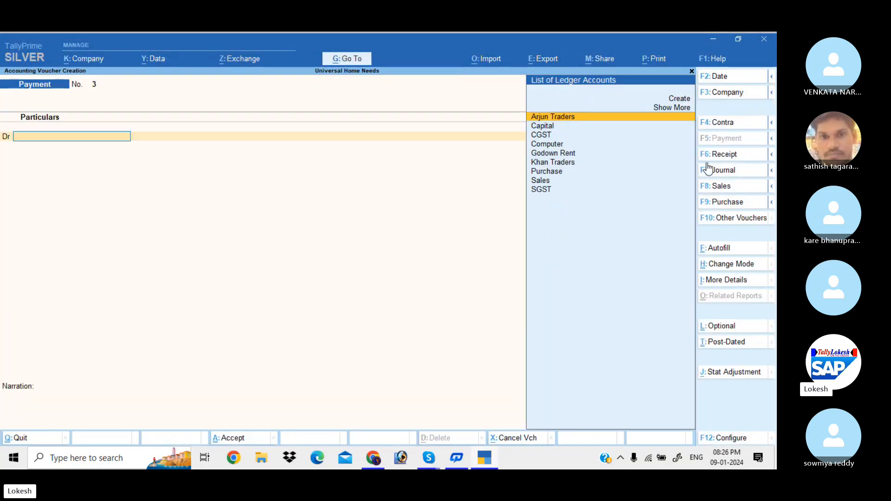
click(721, 185)
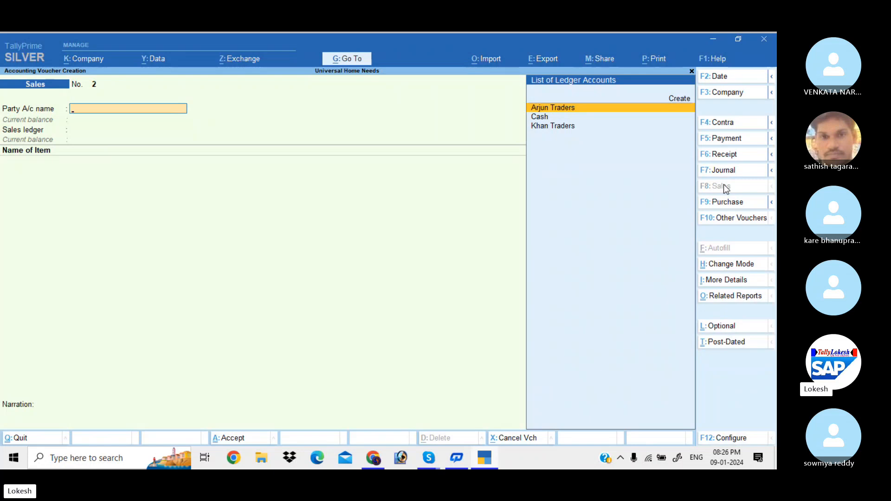
Set Khan Traders as the voucher's party account and Sales as the sales ledger, accepting the default party details
key(Down)
key(Down)
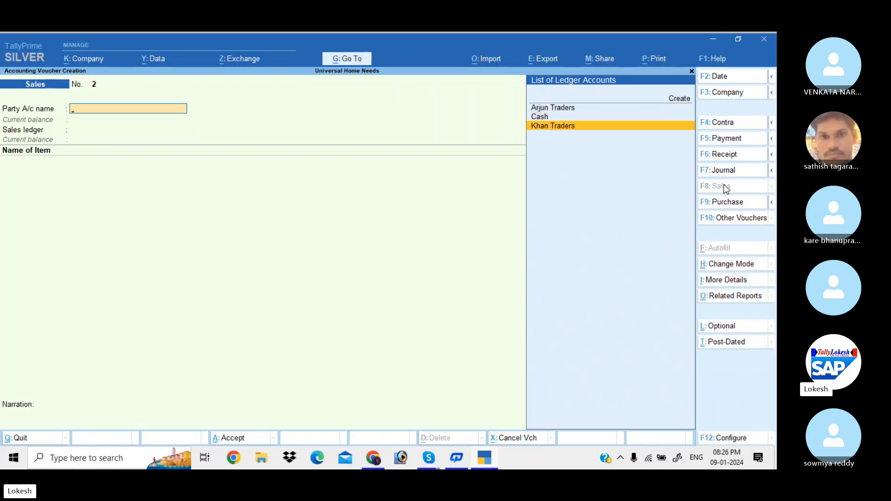
key(Return)
key(Return)
key(Return)
key(Return)
key(Return)
key(Return)
key(Return)
key(Return)
key(Return)
key(Return)
key(Return)
key(Return)
key(Return)
key(Return)
key(Return)
key(Return)
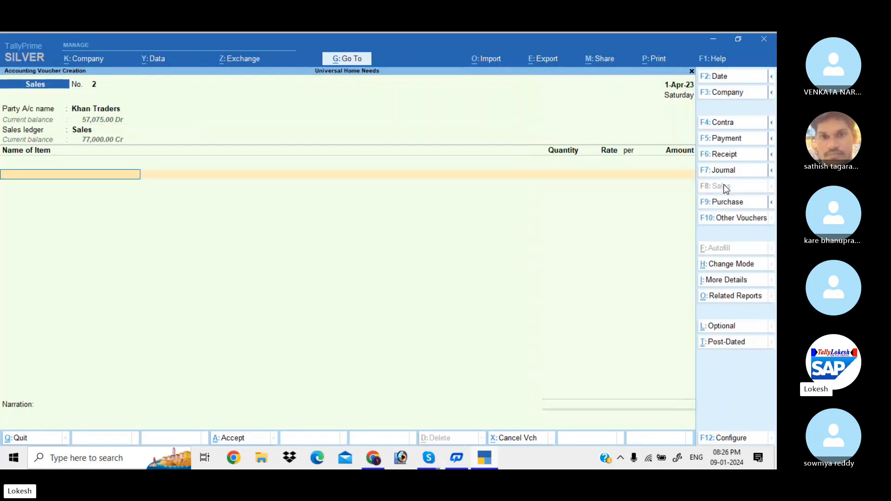
Add the Bluetooth item with 50 nos from batch 741852 at the default rate of 300
key(Down)
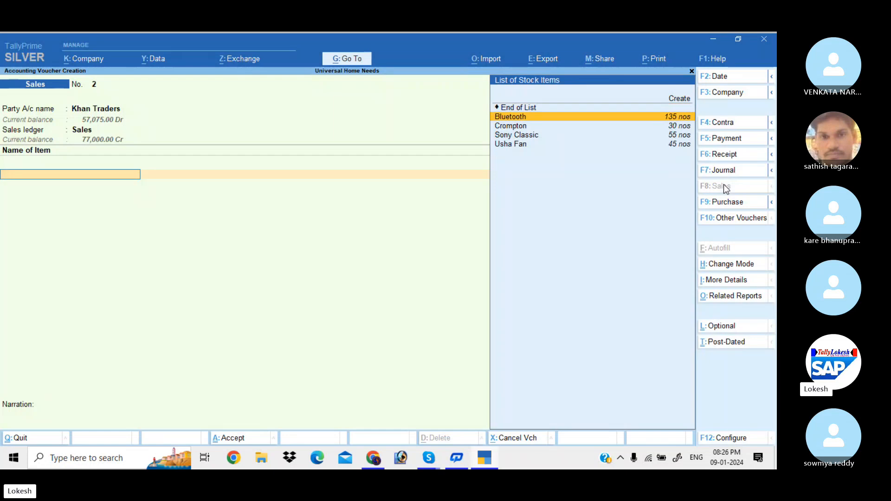
key(Return)
key(Return)
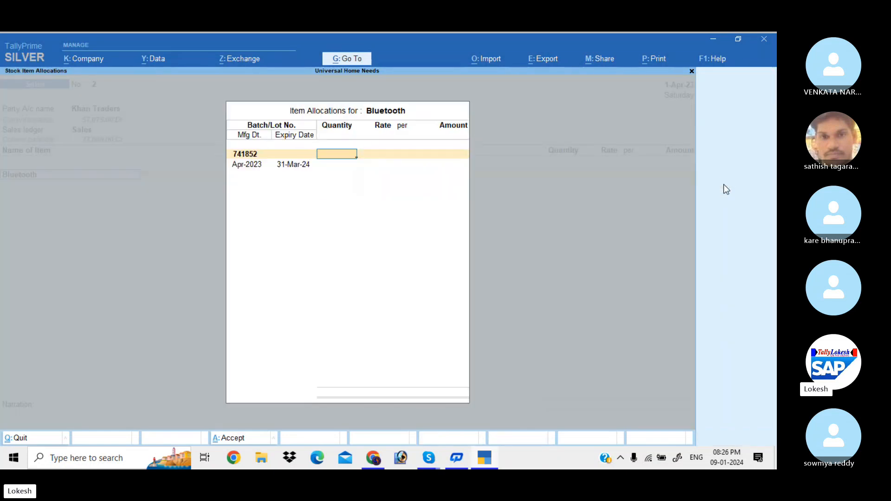
text(50)
key(Return)
key(Return)
key(Return)
key(Return)
key(Return)
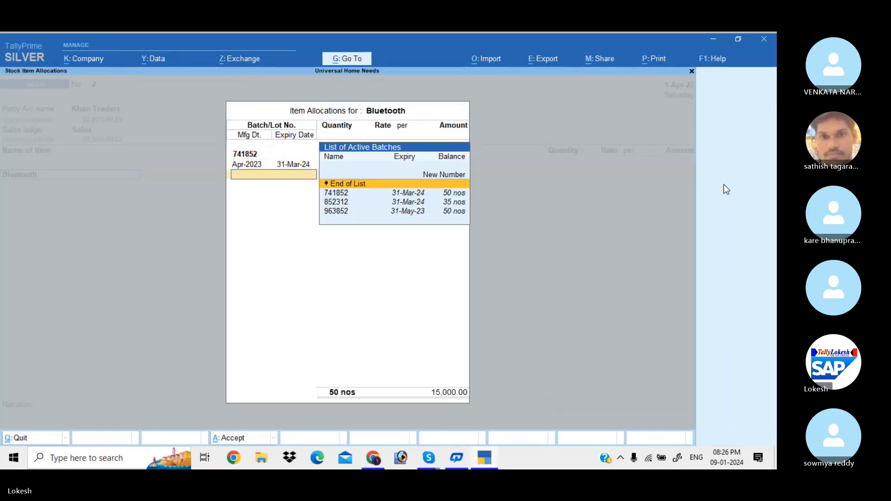
key(Return)
Add the CGST and SGST ledgers to the sales voucher and save it without a narration
text(Cg)
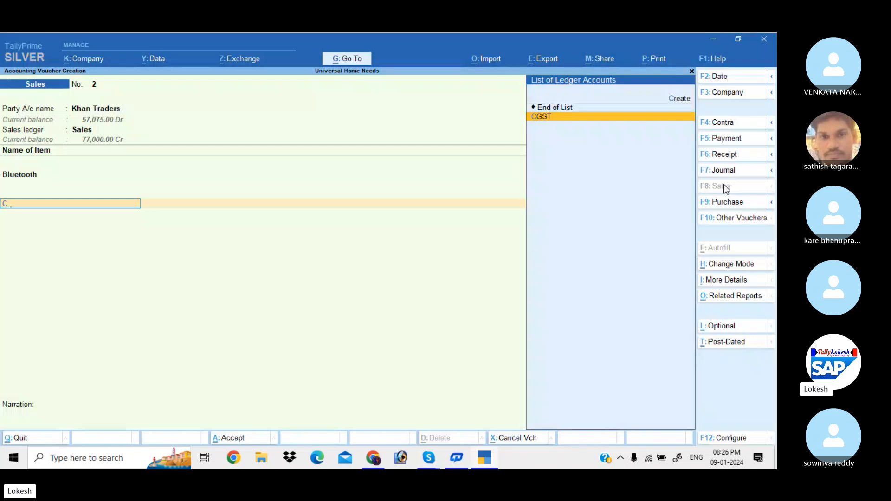
key(Return)
text(Sg)
key(Return)
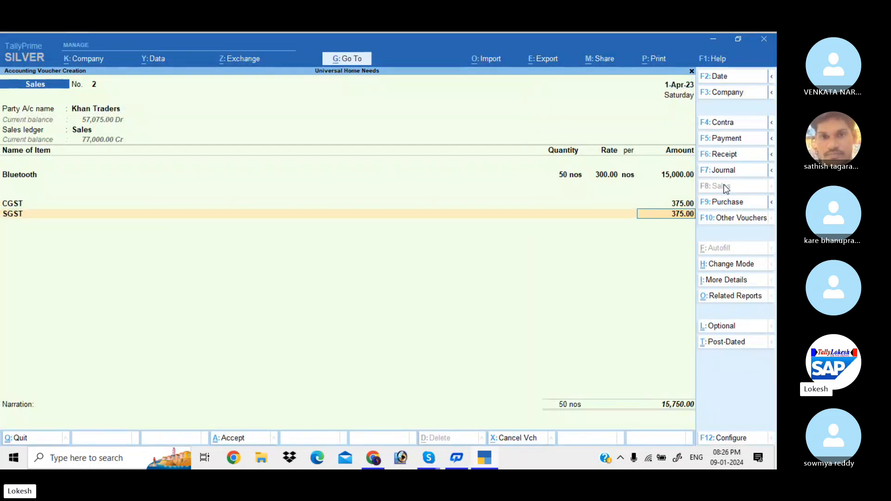
key(Return)
key(Return)
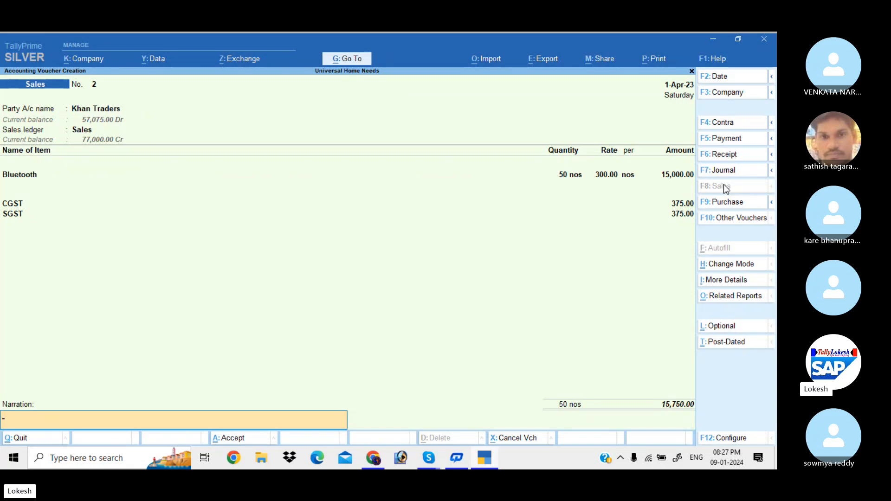
key(Return)
key(Return)
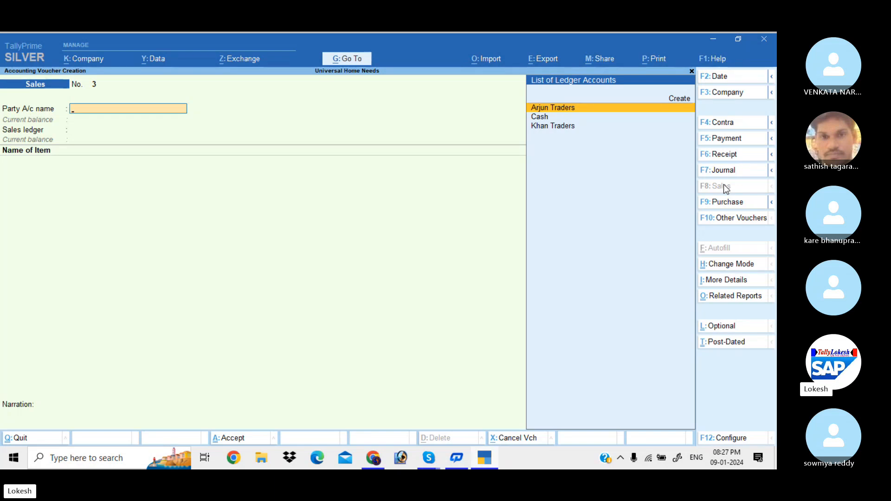
Leave voucher entry and open the list of ledgers for alteration
key(Escape)
key(y)
key(Up)
key(Up)
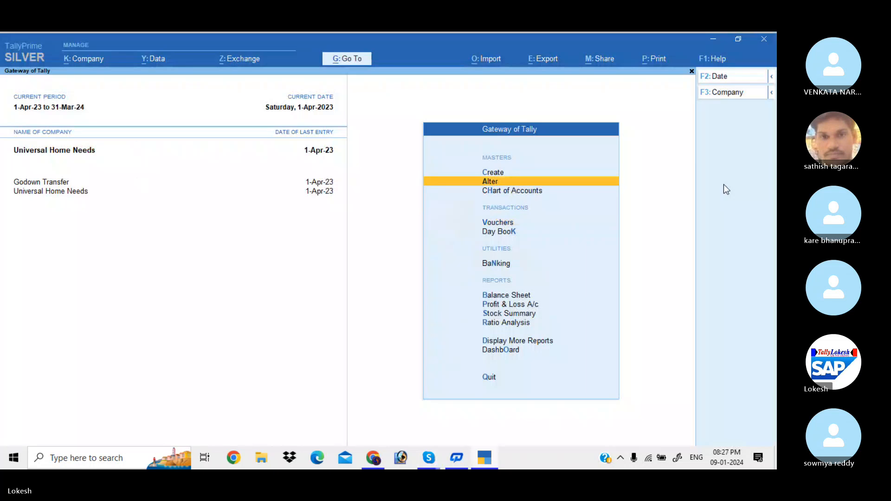
key(Return)
key(Down)
key(Return)
key(Down)
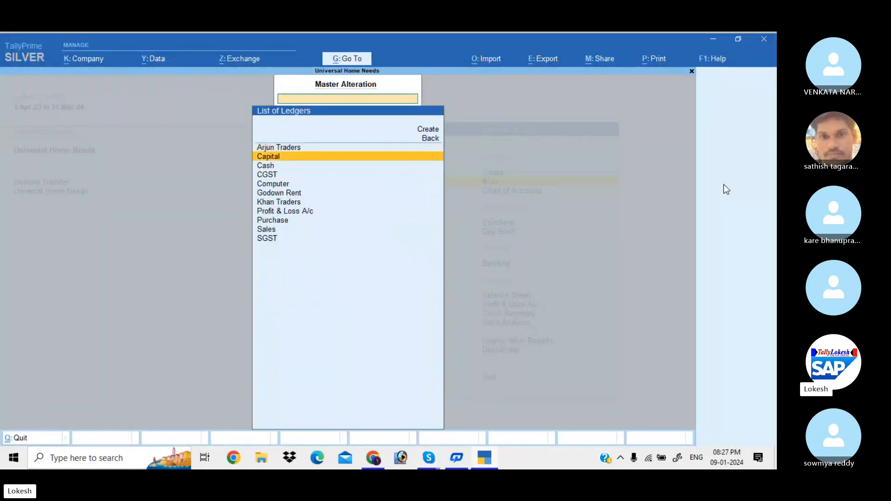
Look through the existing ledgers to check which ones are already available
key(Down)
key(Down)
key(Down)
key(Down)
key(Down)
key(Down)
key(Down)
key(Down)
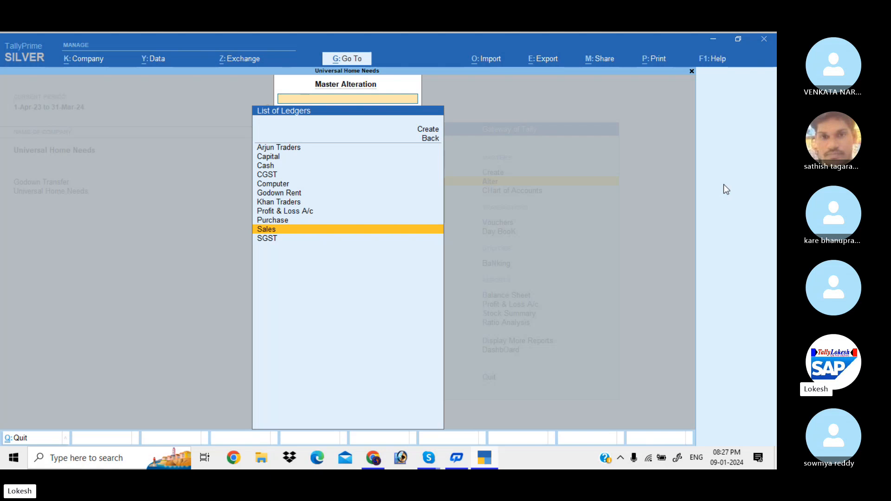
key(Up)
key(Up)
key(Up)
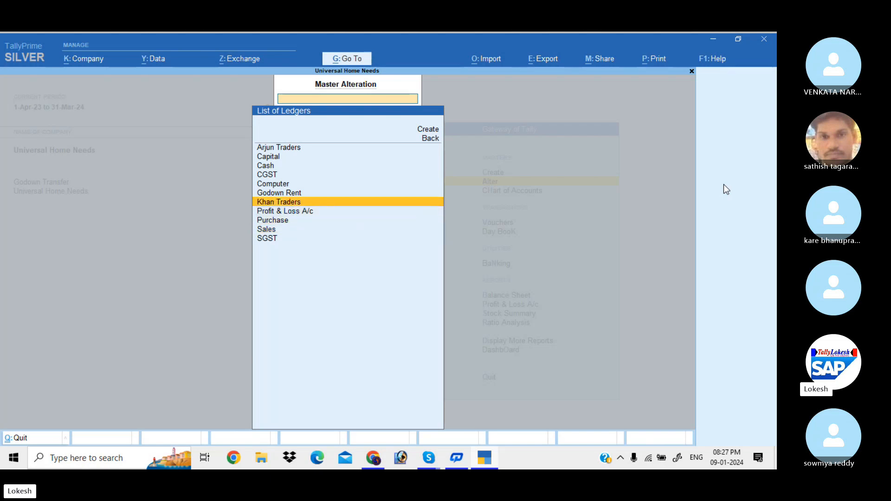
Start creating a new ledger from the alteration list and name it Sales IGST
key(Up)
key(Up)
key(Up)
key(Up)
key(Up)
key(Up)
key(Up)
key(Up)
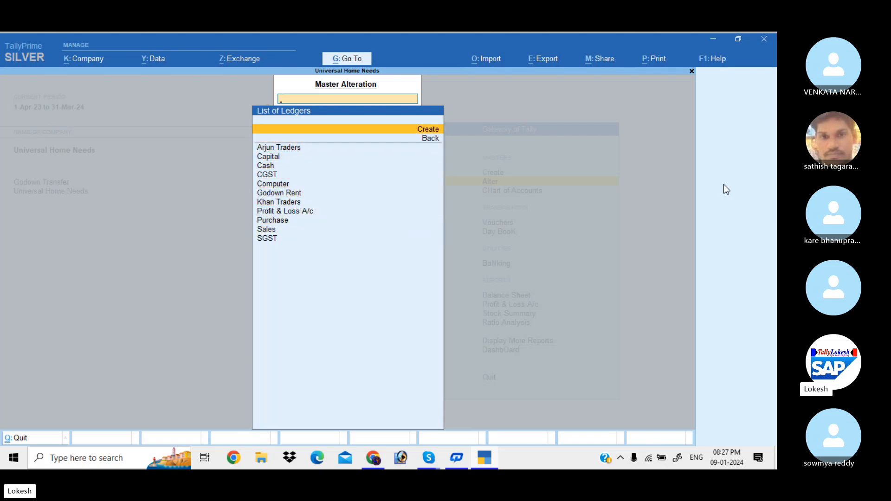
key(Return)
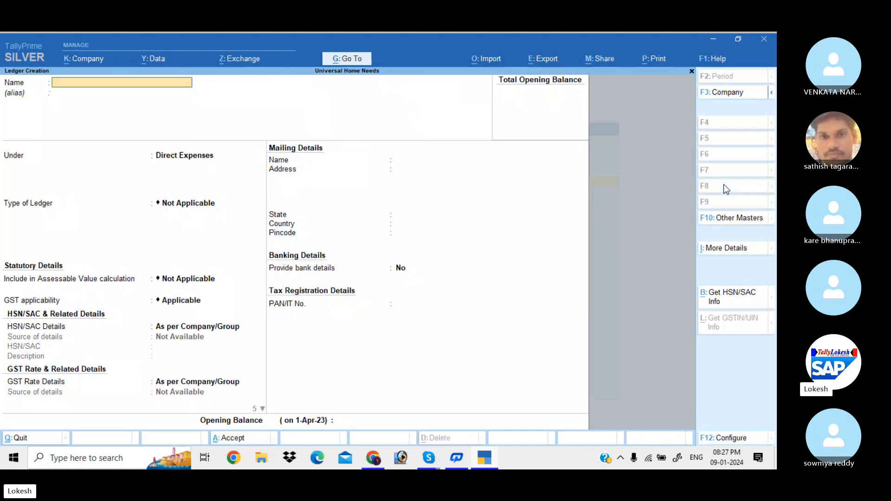
text(Sales IGST)
key(Return)
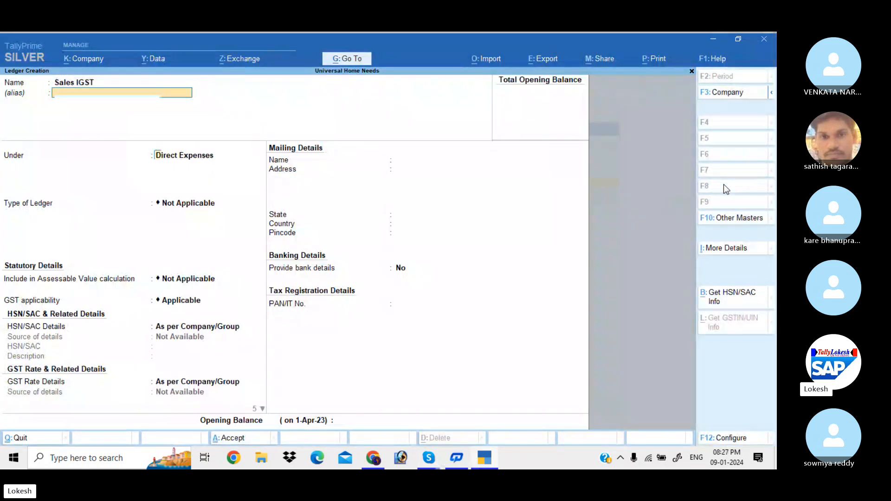
Place the Sales IGST ledger under Sales Accounts, keep its default GST and bank details, and save it
text(SA)
key(Return)
key(Return)
key(Return)
key(Return)
key(Return)
key(Return)
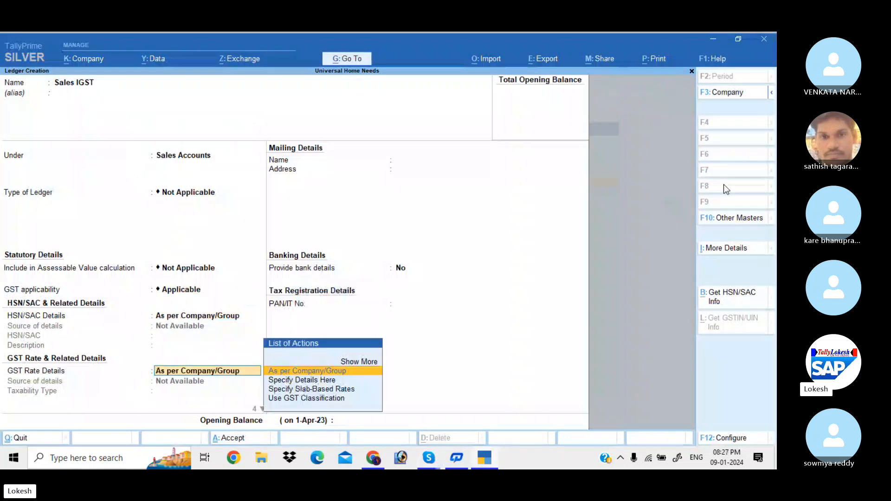
key(Up)
key(Return)
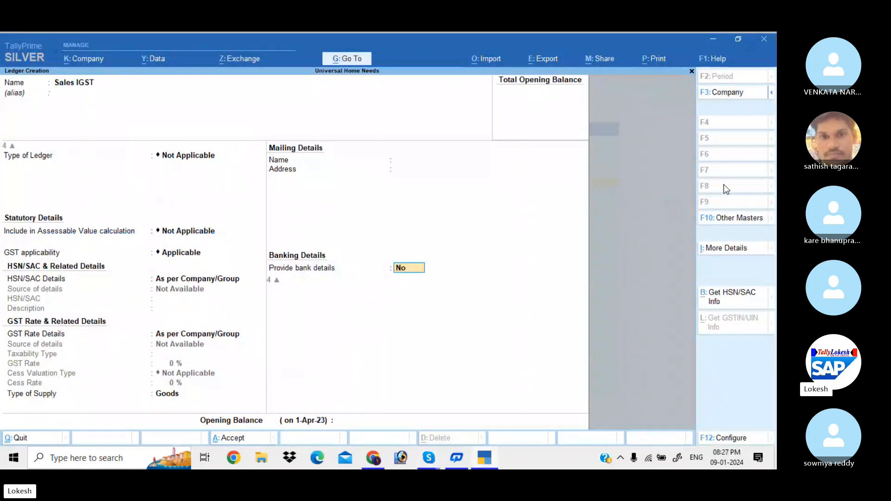
key(Return)
key(Return)
key(Return)
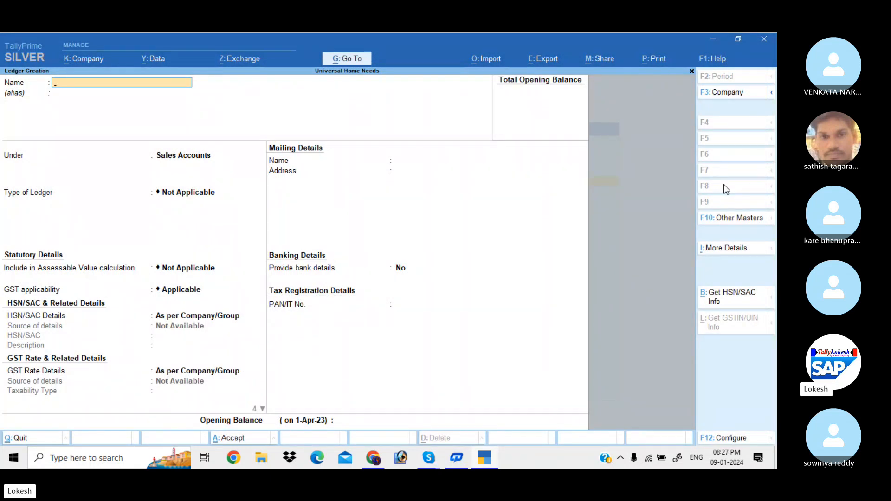
Name the next new ledger Ram Merchants and place it under Sundry Debtors
text(Ram)
key(BackSpace)
key(BackSpace)
text(Merchants)
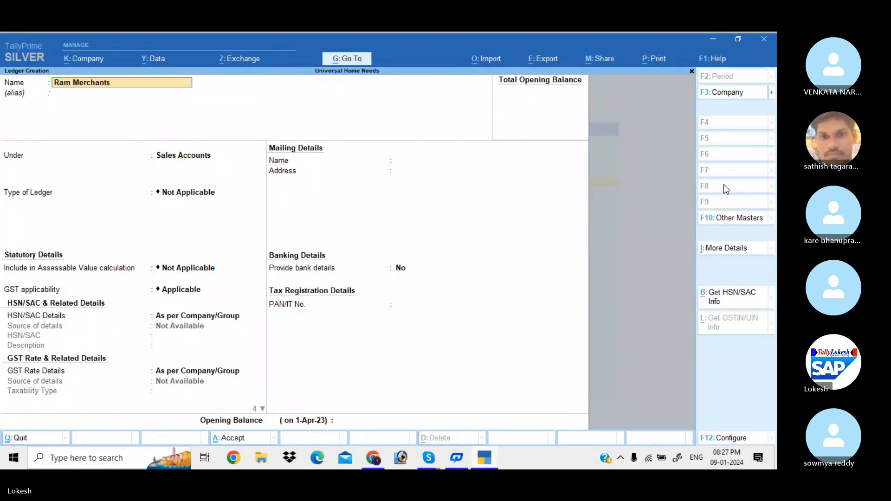
key(Return)
text(Sun)
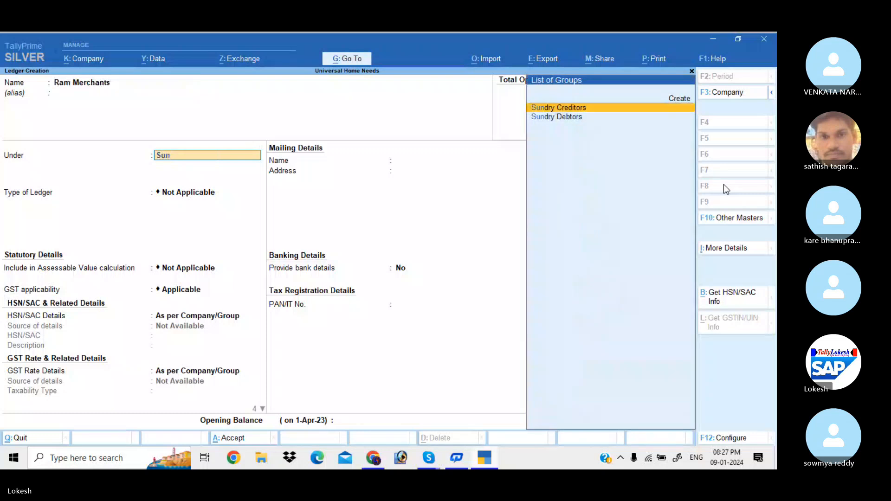
key(Down)
key(Return)
key(Return)
key(Return)
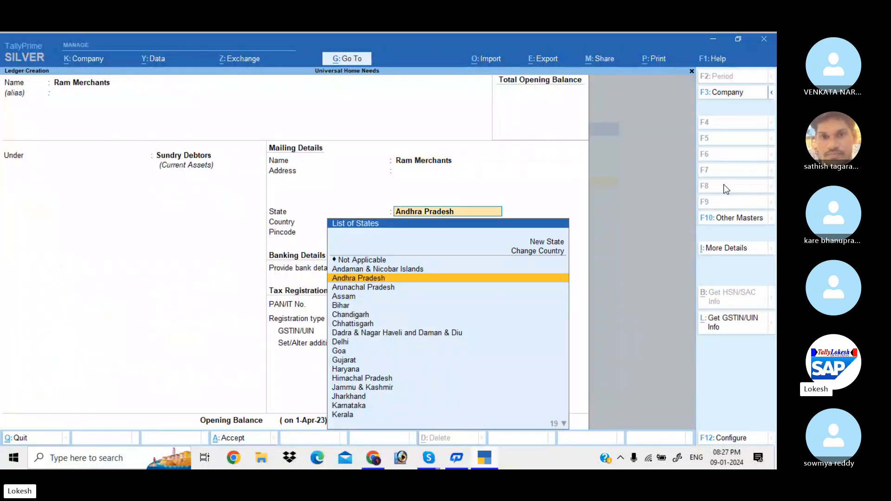
Set Ram Merchants' state to Telangana with Regular registration, enter the state code as its GSTIN, and save the ledger
text(te)
key(Return)
key(Return)
key(Return)
key(Return)
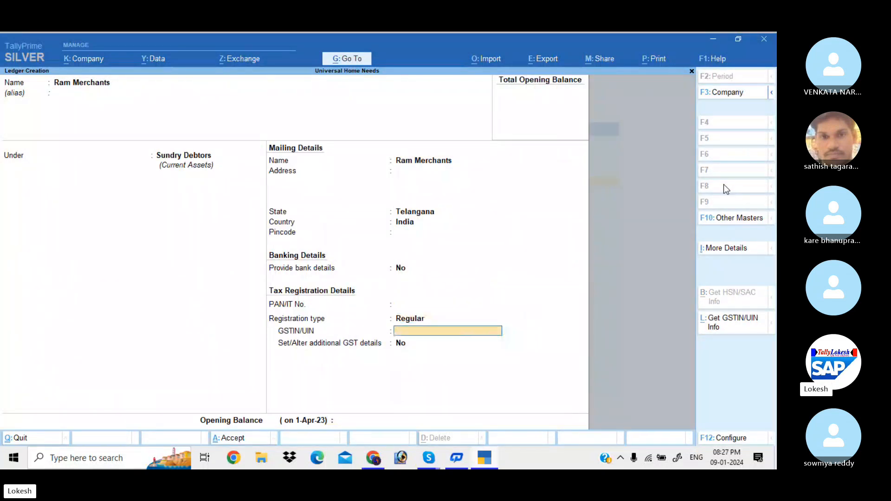
text(36)
key(Return)
key(Return)
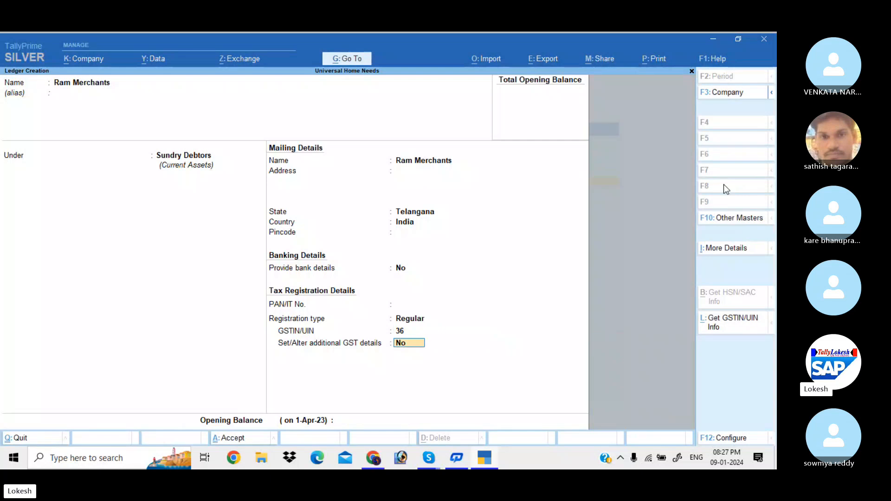
key(Return)
key(Return)
key(Return)
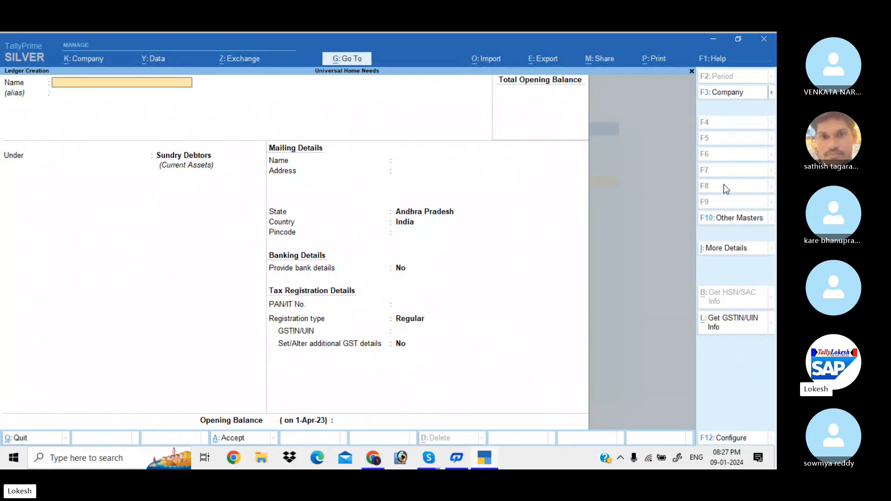
Name another new ledger Round Off and place it under Indirect Expenses
text(Round Off)
key(Return)
key(Return)
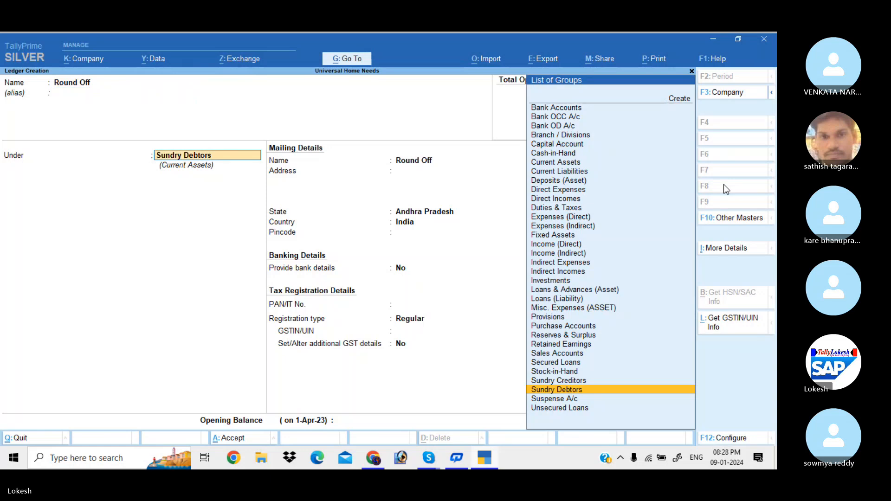
text(Ind)
key(Down)
key(Down)
key(Return)
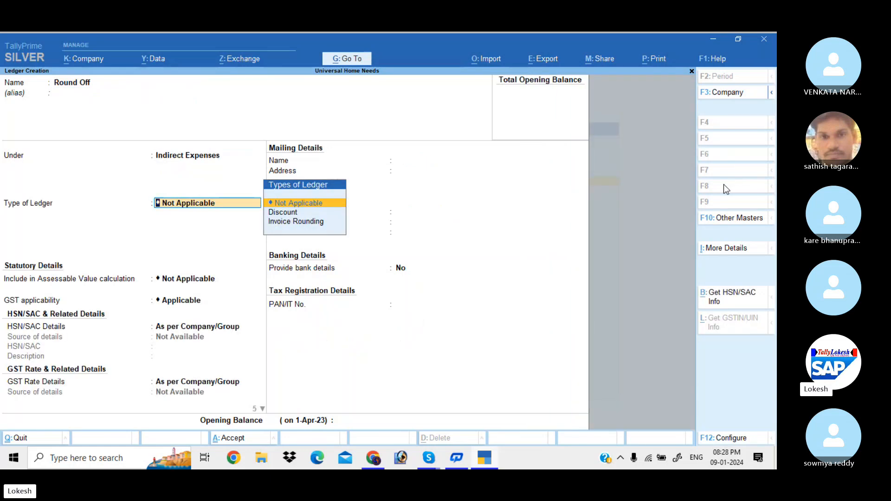
Keep the Round Off ledger's default type, statutory details and empty opening balance, and save it
key(Return)
key(Return)
key(Return)
key(Return)
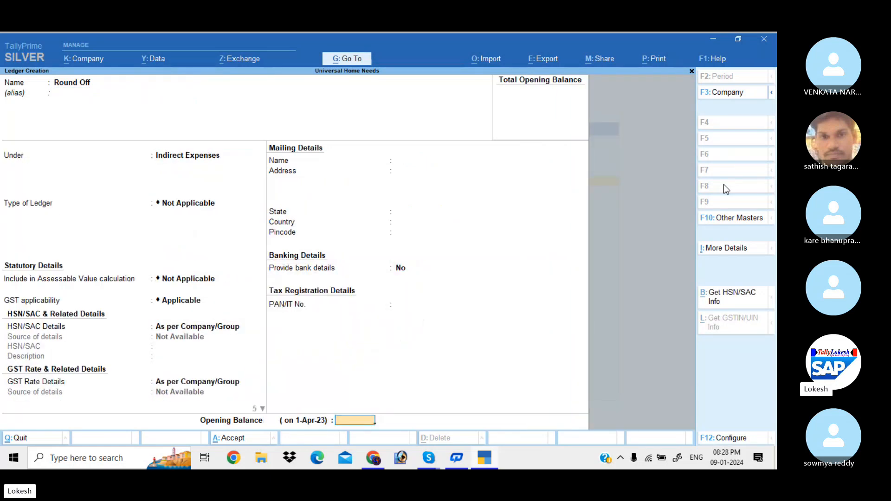
key(Return)
key(Return)
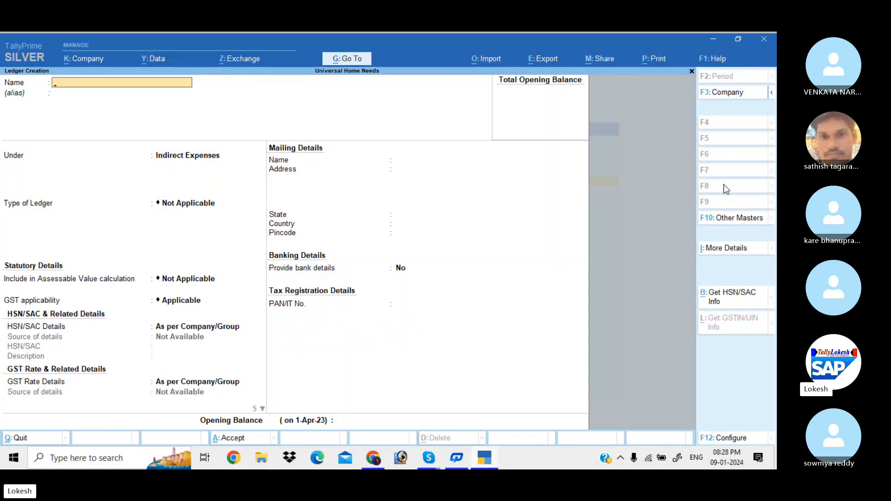
Leave the blank ledger form and look through the list of existing ledgers to check which tax ledgers are present
key(Escape)
key(Return)
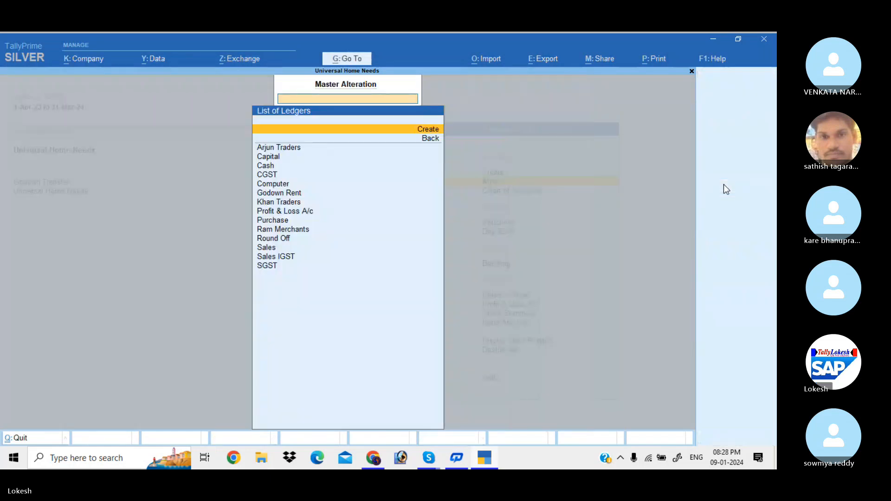
key(Down)
key(Down)
key(Down)
key(Down)
key(Down)
key(Down)
key(Down)
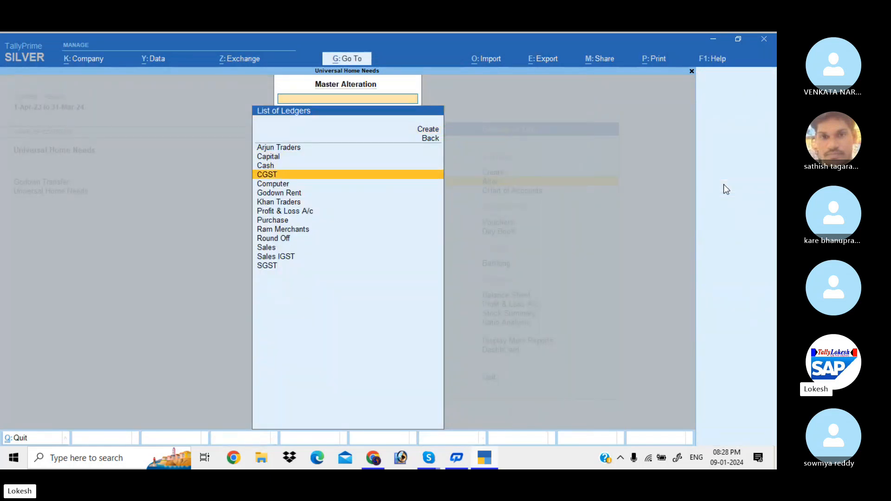
key(Down)
key(Down)
key(Down)
key(Down)
key(Down)
key(Down)
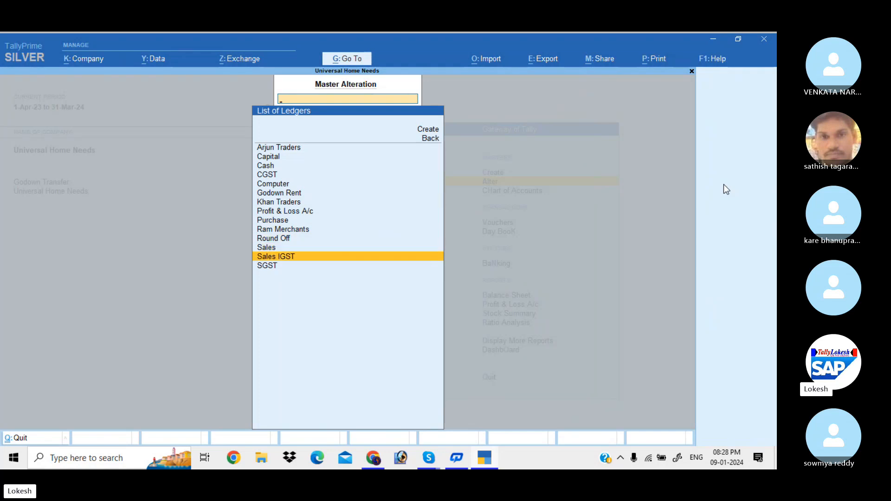
key(Down)
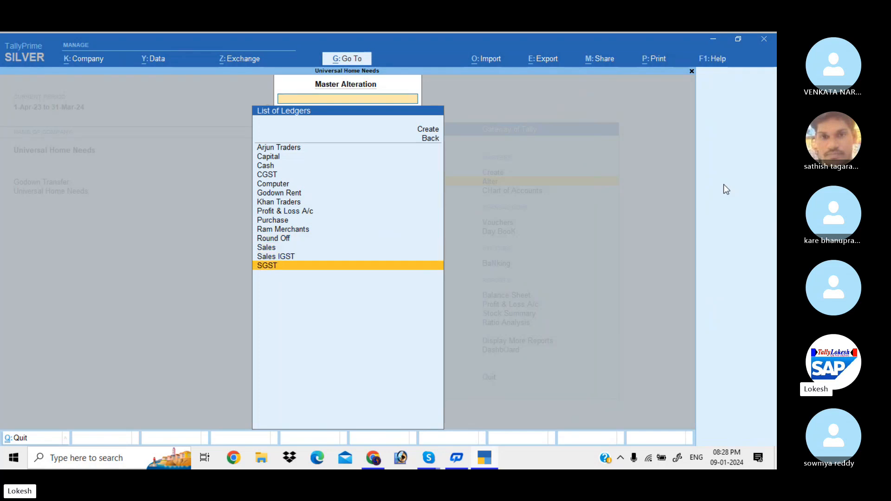
key(Up)
key(Up)
key(Up)
key(Up)
key(Up)
key(Up)
key(Up)
key(Up)
key(Up)
key(Up)
key(Up)
key(Up)
key(Up)
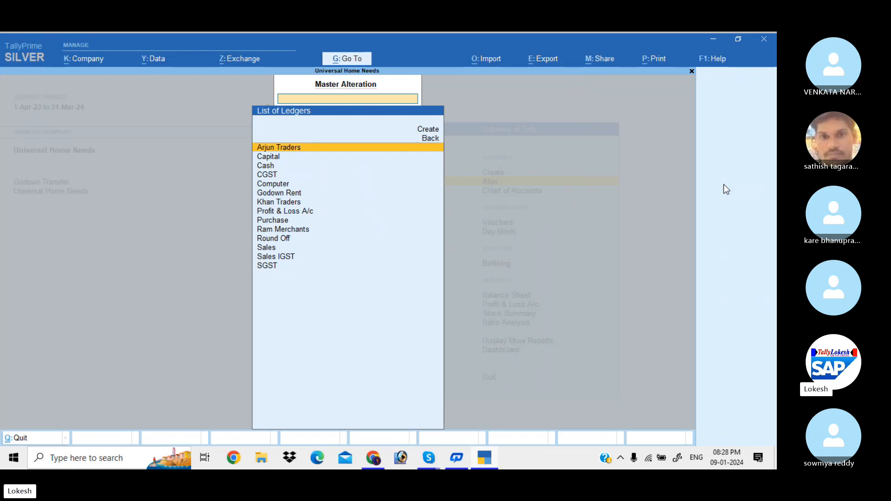
Start a new ledger from the ledger list, name it IGST and place it under Duties & Taxes
key(Up)
key(Return)
text(Igs)
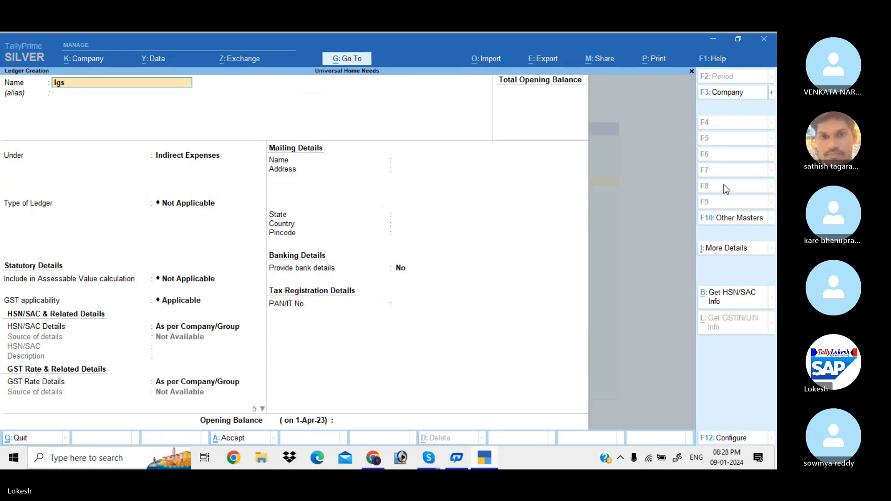
key(Return)
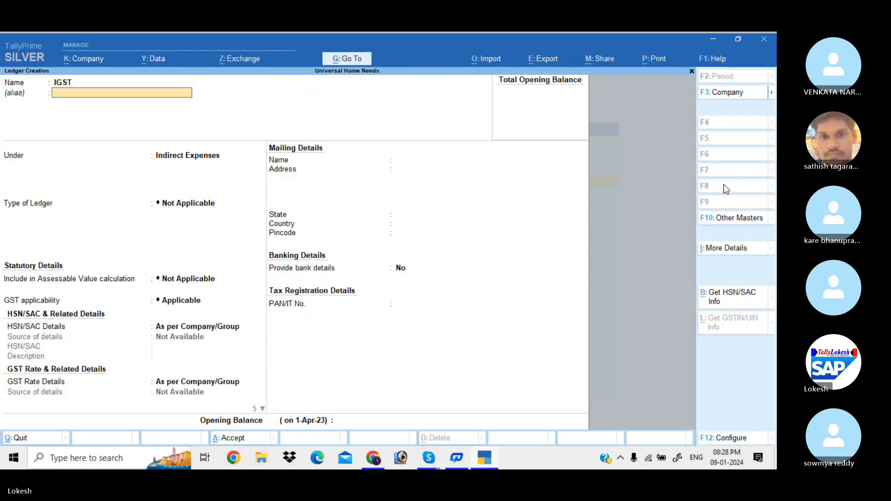
key(Return)
text(DU)
key(Return)
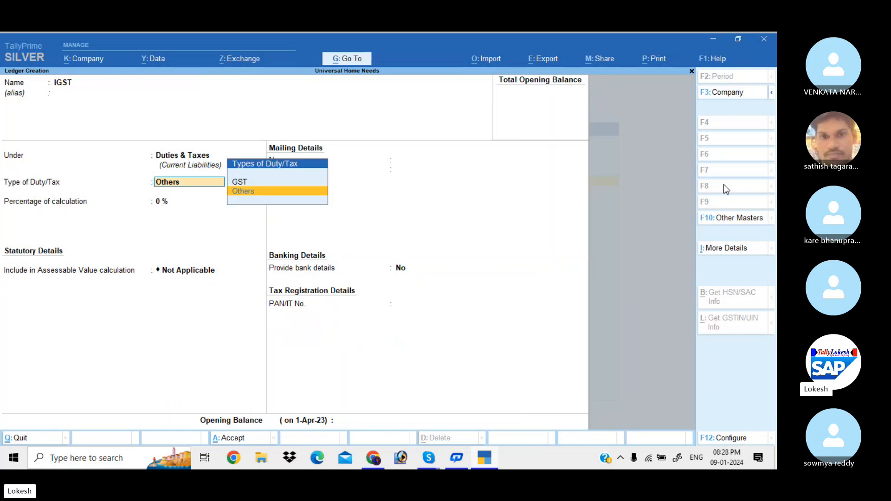
Set the IGST ledger's duty type to GST and tax type to IGST, save it, and return to the Gateway of Tally
key(Return)
key(BackSpace)
text(G)
key(Return)
key(Return)
key(Return)
key(Return)
key(Return)
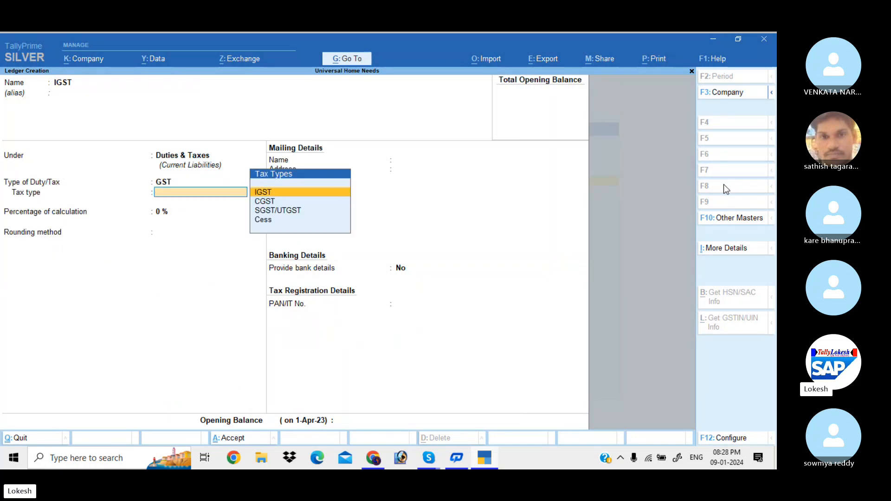
key(Return)
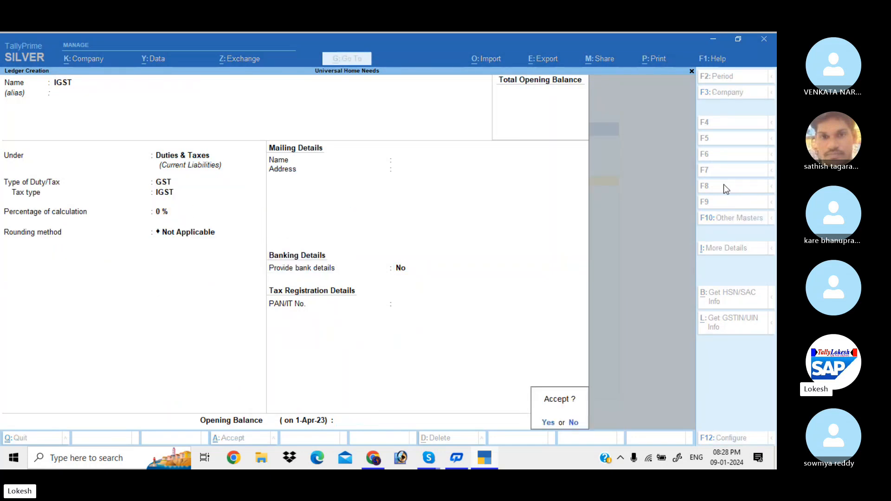
key(Return)
key(Escape)
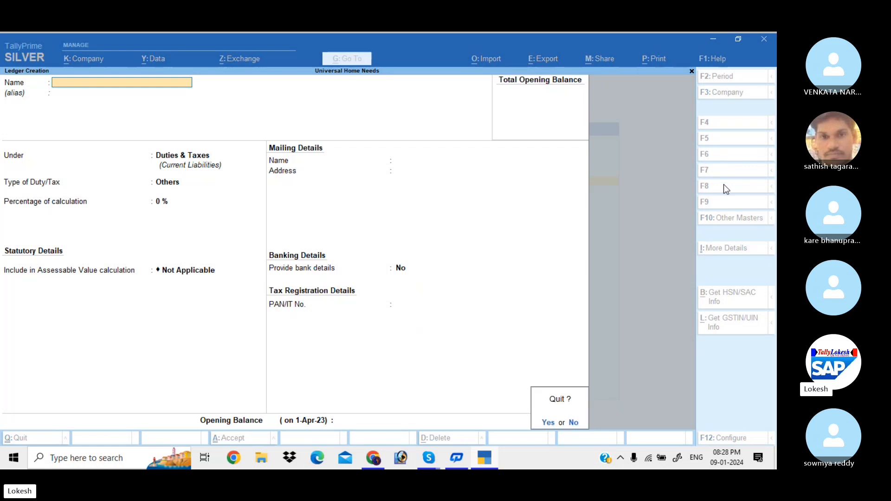
key(Return)
key(Escape)
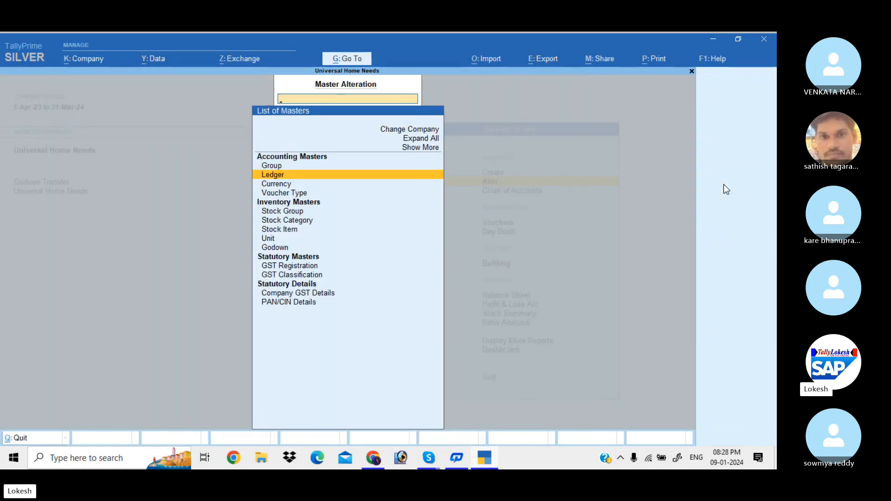
key(Escape)
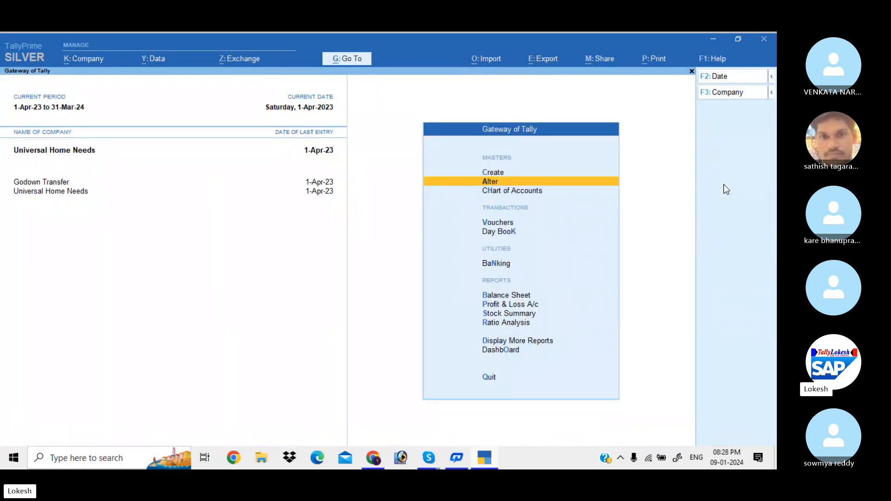
key(Up)
key(Return)
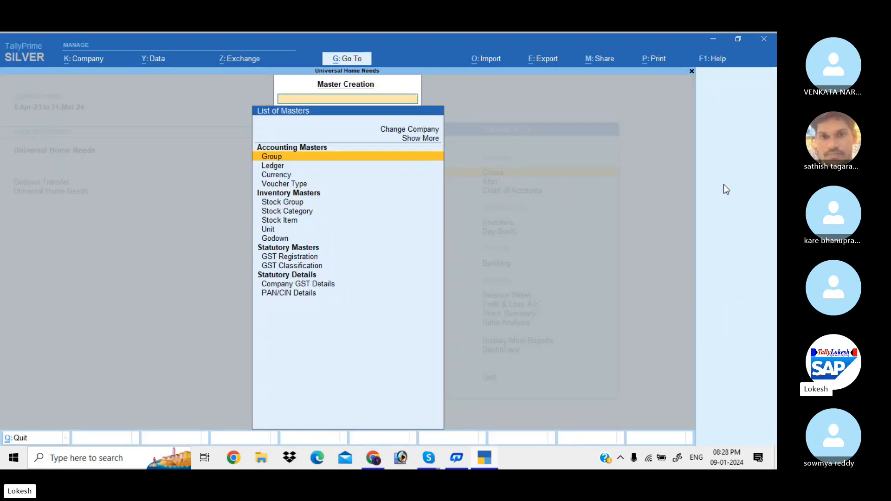
key(Down)
key(Return)
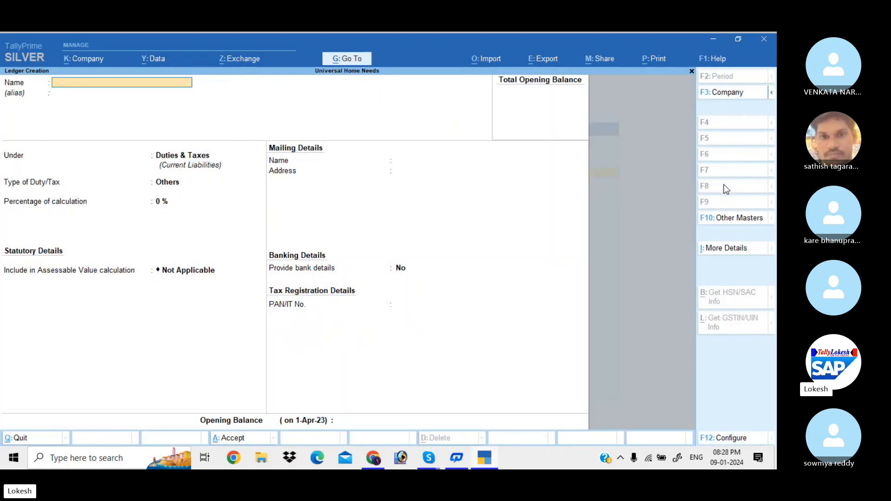
key(Escape)
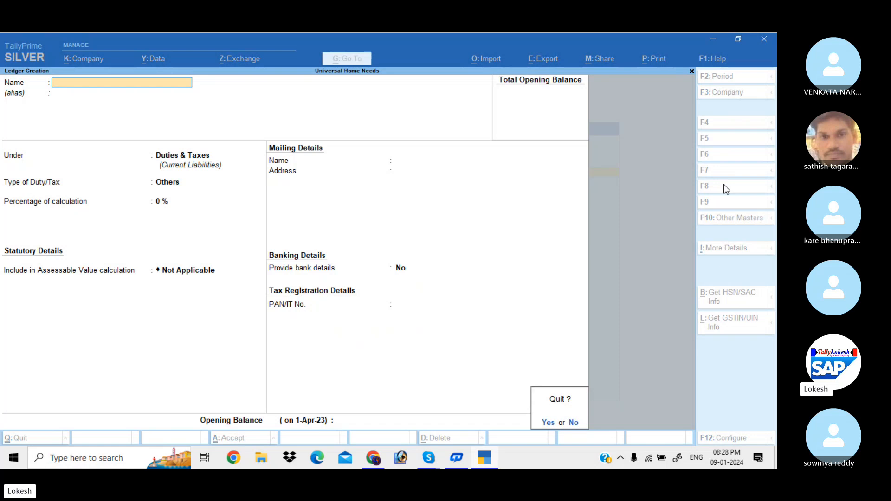
key(y)
key(Escape)
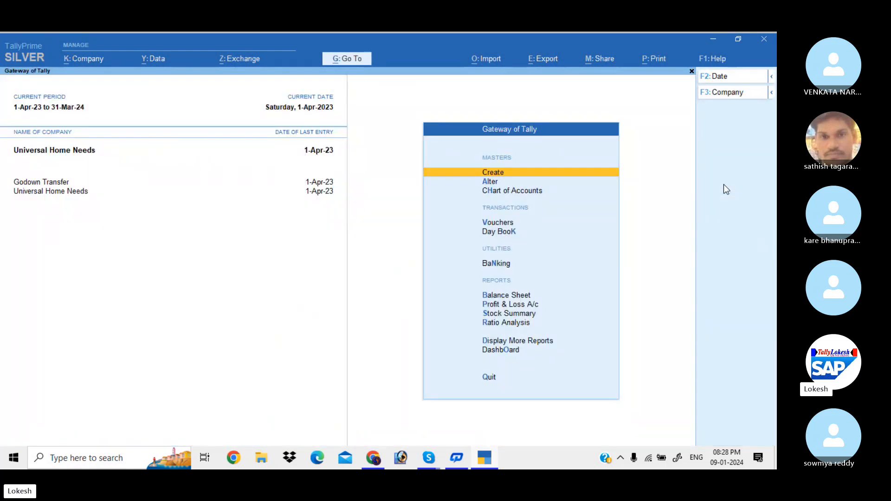
Open the Sales voucher type for alteration
key(Down)
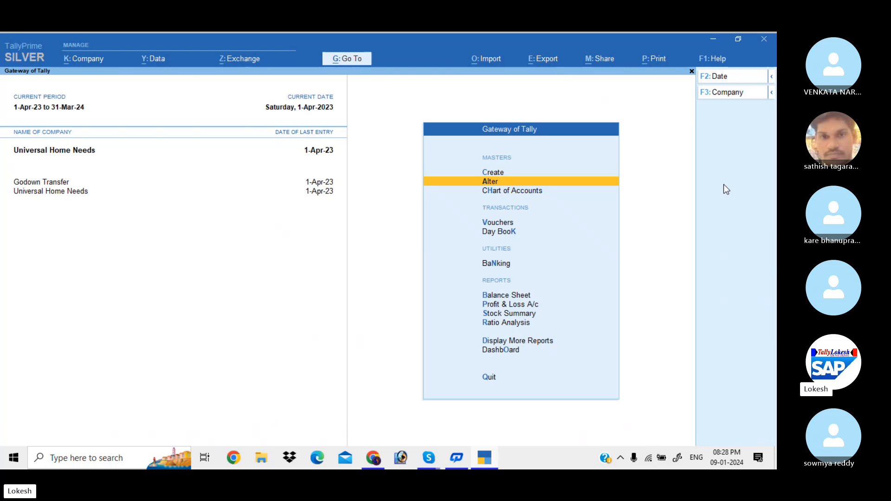
key(Return)
key(Down)
key(Down)
key(Down)
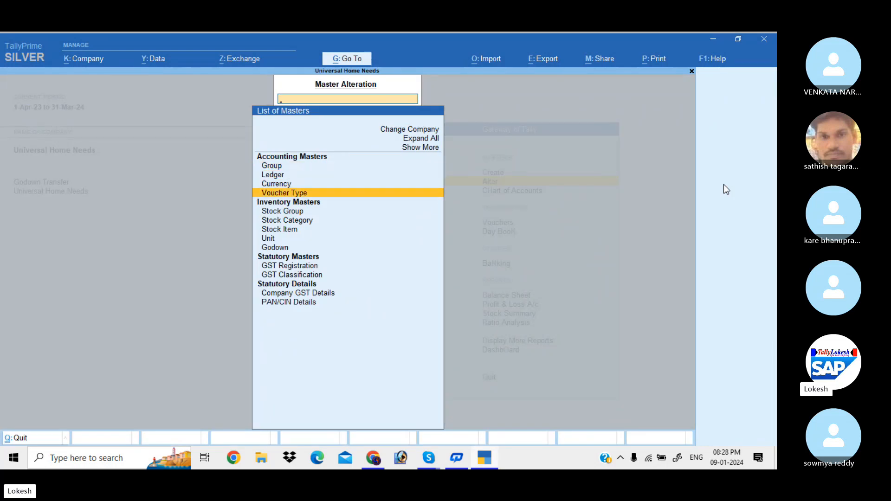
key(Return)
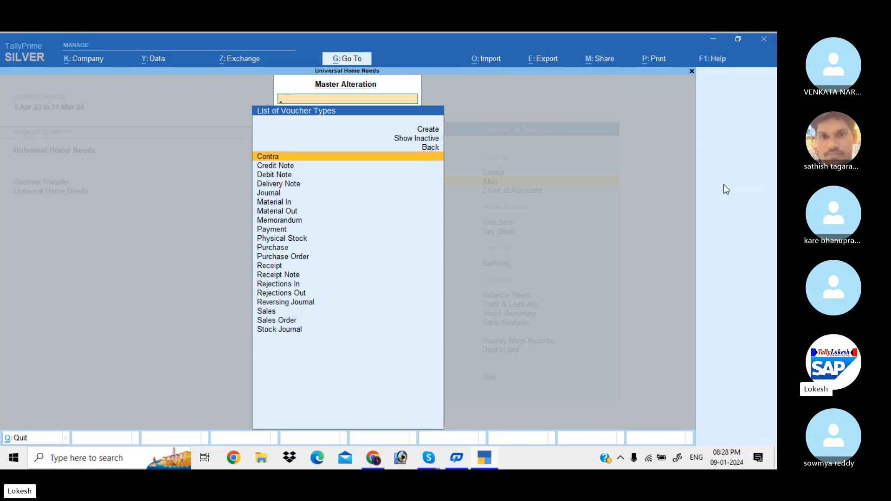
text(S)
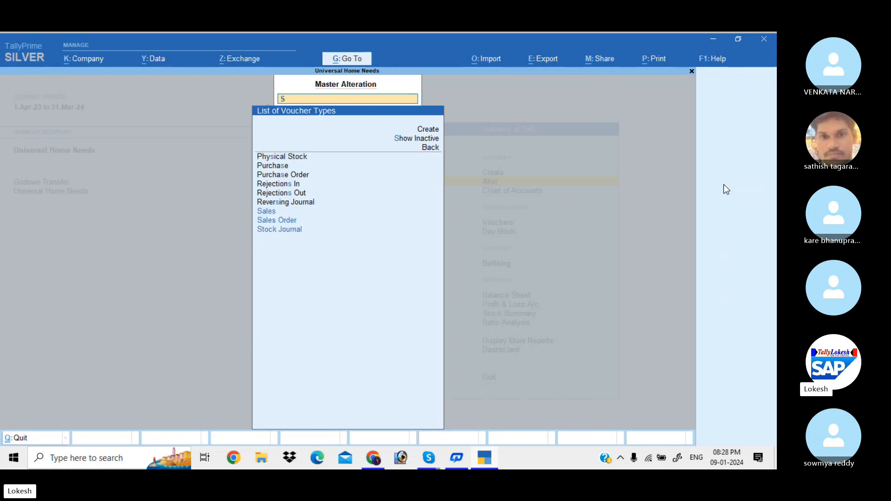
text(AL)
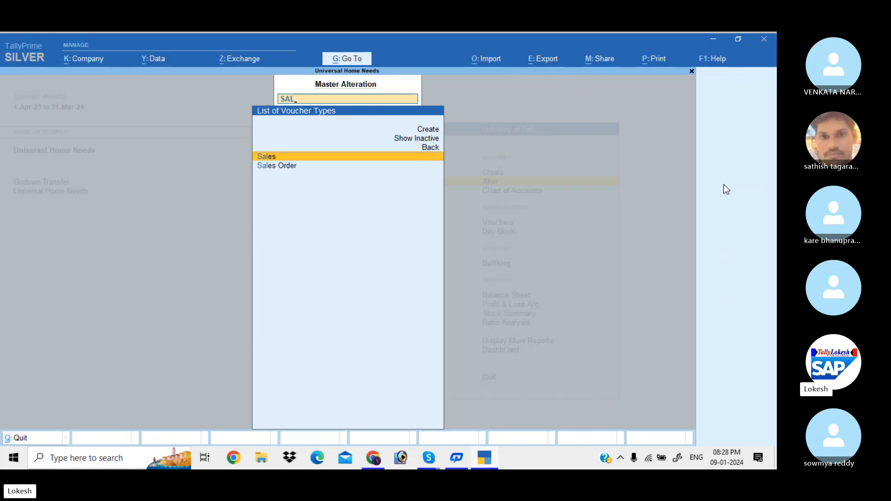
key(Return)
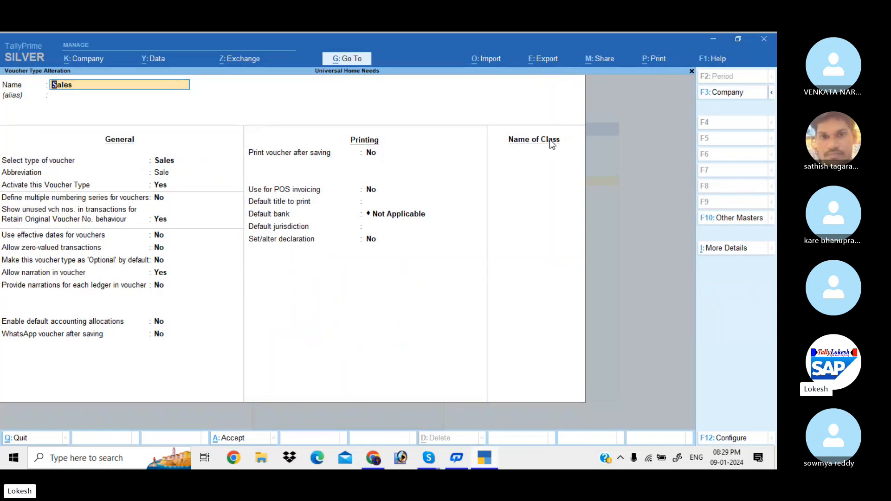
Add a voucher class named Sales without group restrictions and allocate its invoice items to the Sales ledger by default
click(523, 156)
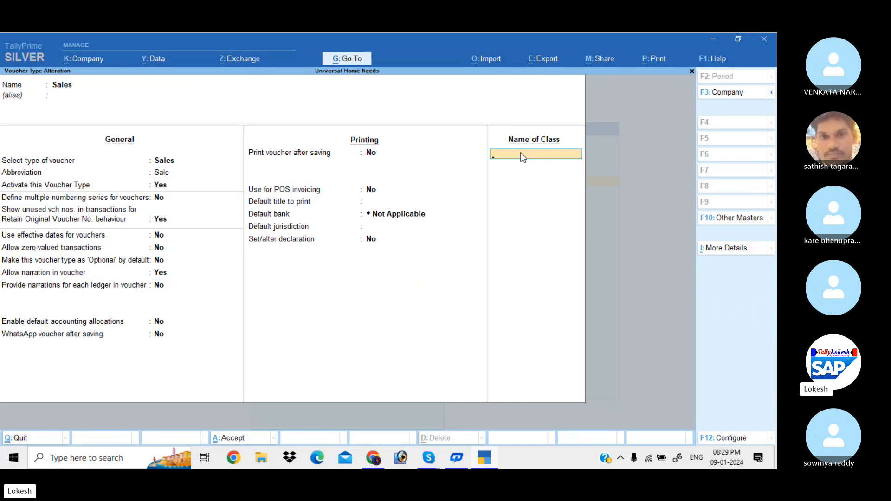
text(Sales)
key(Return)
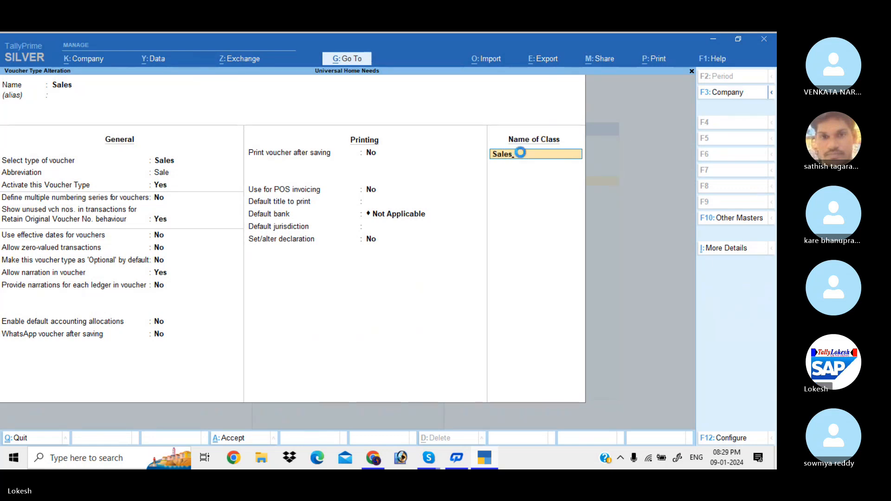
key(Return)
key(Return)
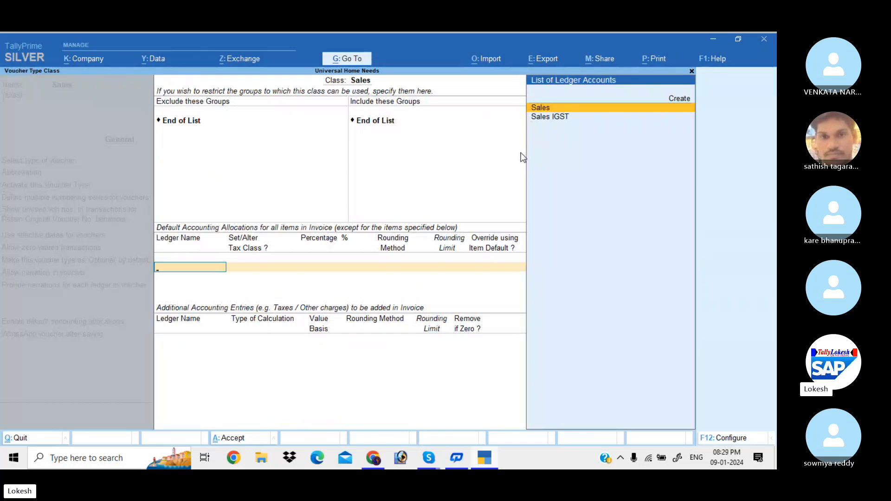
key(Return)
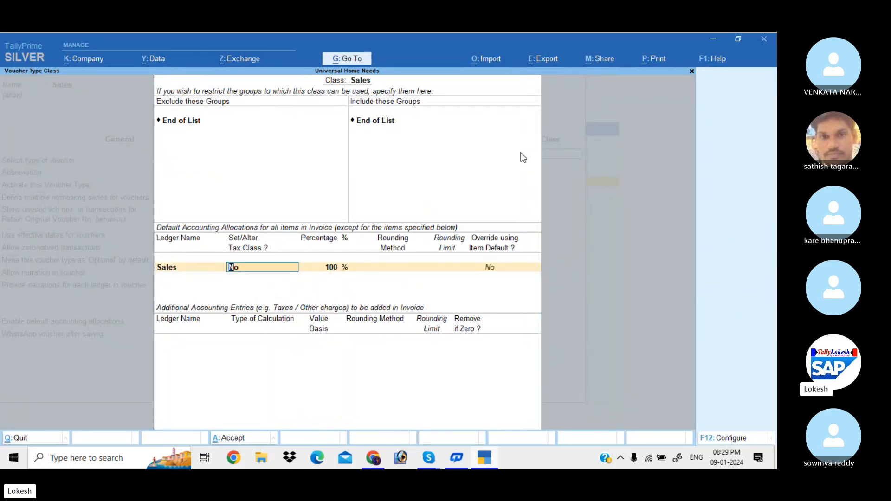
Enable the tax class for the Sales ledger allocation and classify its GST as Local Sales - Taxable, keeping 100 percent
text(y)
key(Return)
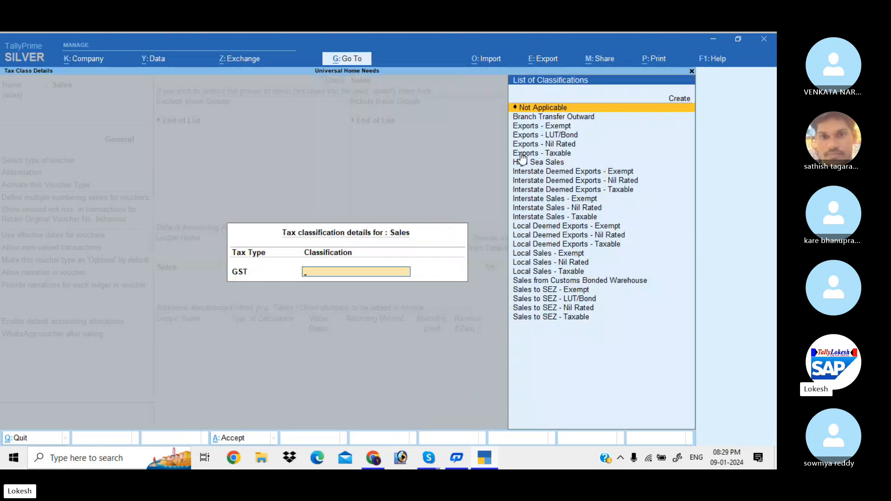
text(Sa)
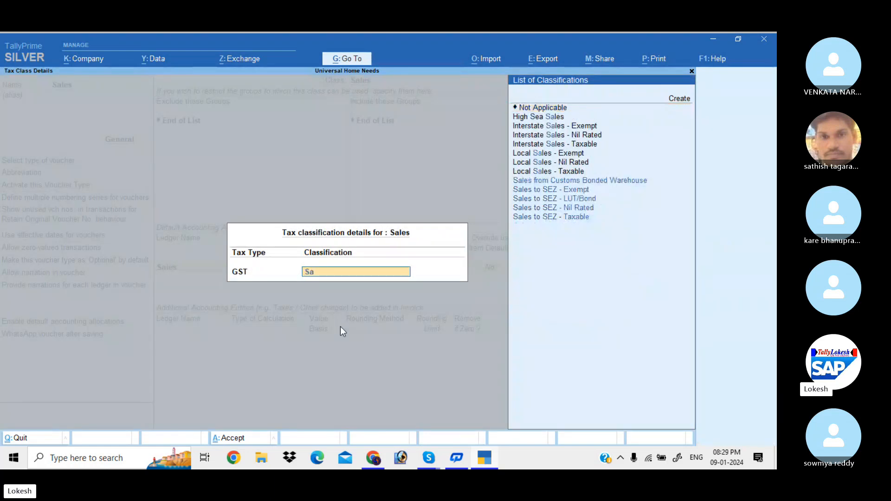
key(Down)
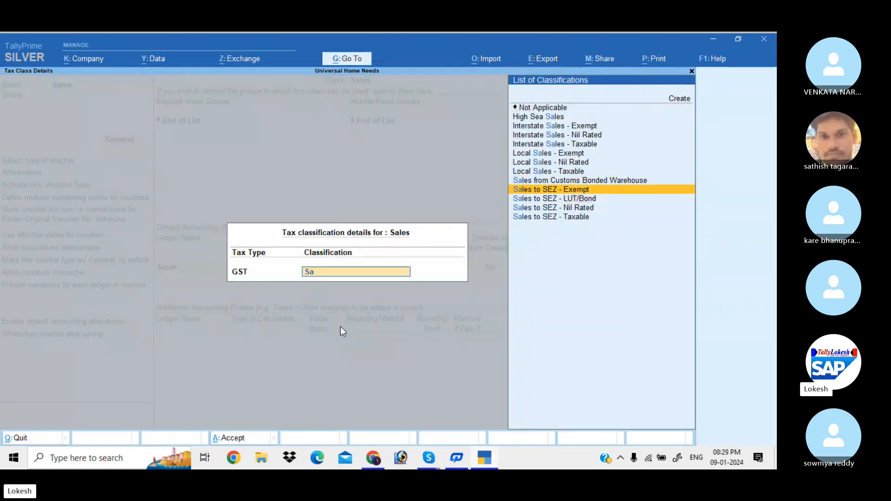
key(Up)
key(Up)
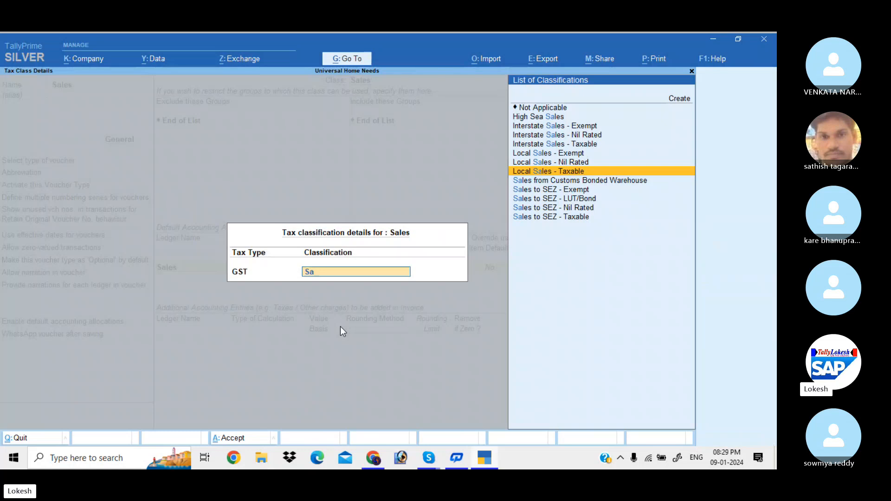
key(Return)
key(Return)
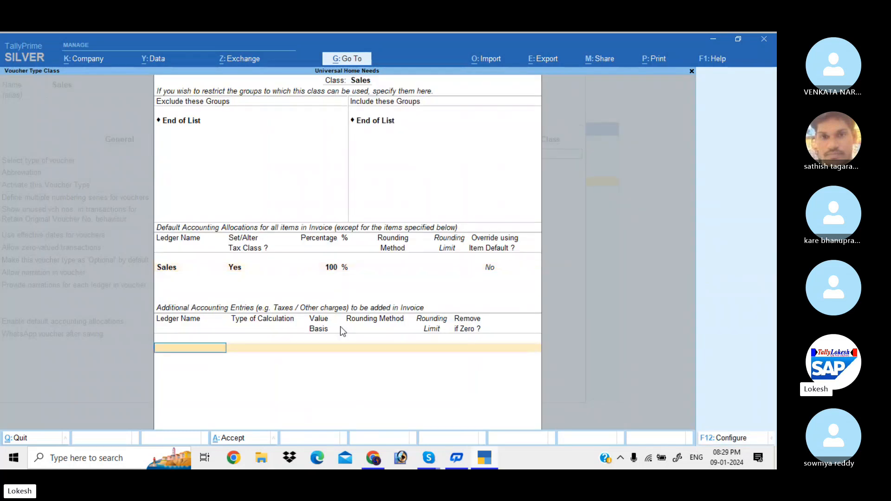
Add the CGST and SGST ledgers as additional accounting entries of the class, keeping removal if zero enabled
text(c)
key(Return)
key(Return)
text(sg)
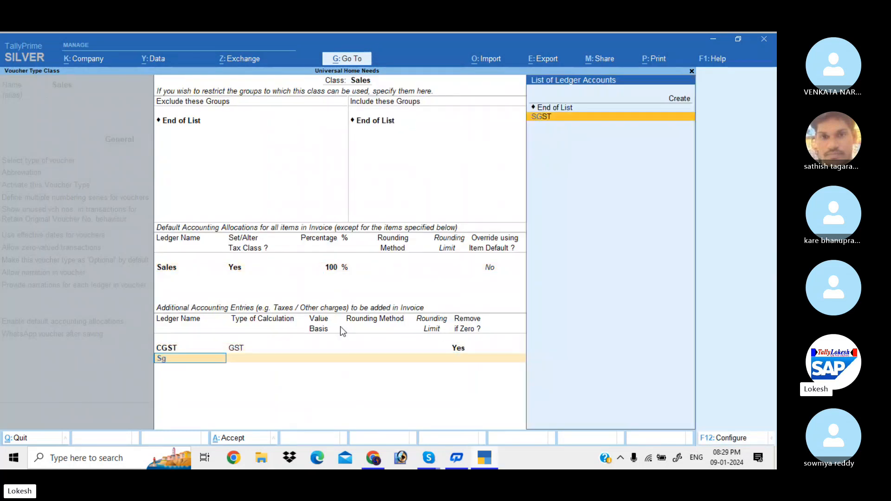
key(Return)
key(Return)
Add the Round Off ledger to the Sales class as total amount rounding with Normal Rounding and a limit of 1, and accept the class
key(Return)
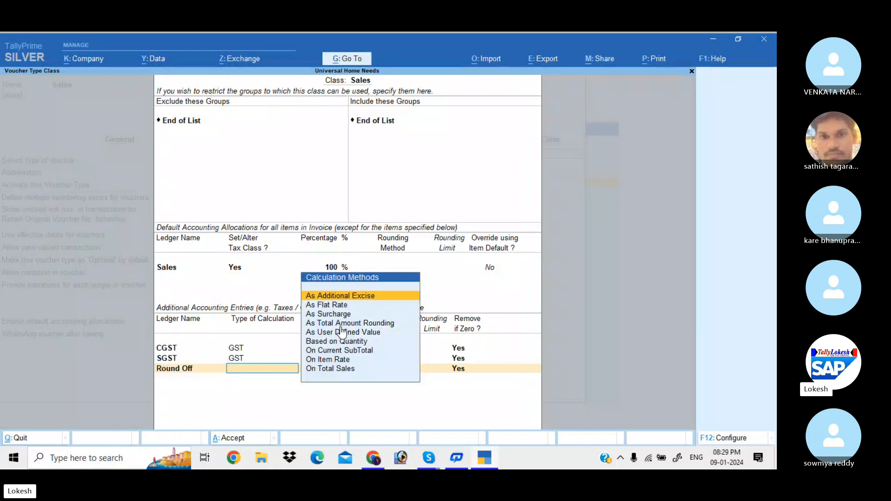
key(Down)
key(Down)
key(Down)
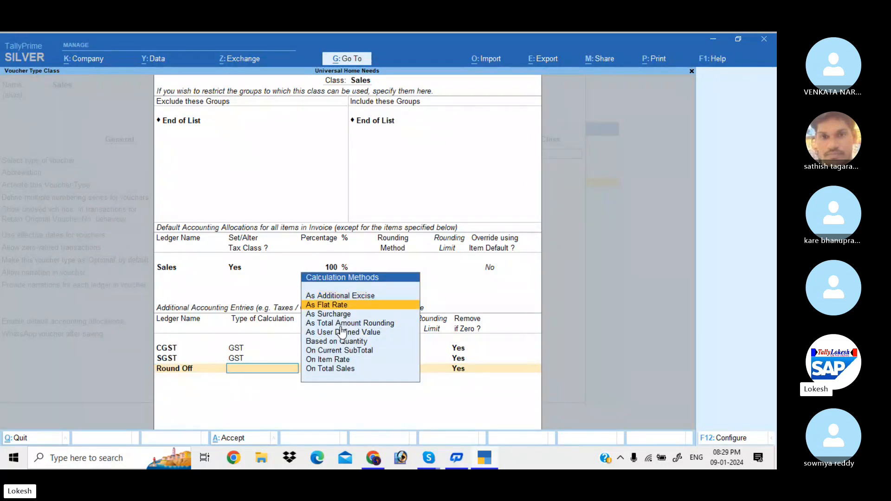
key(Return)
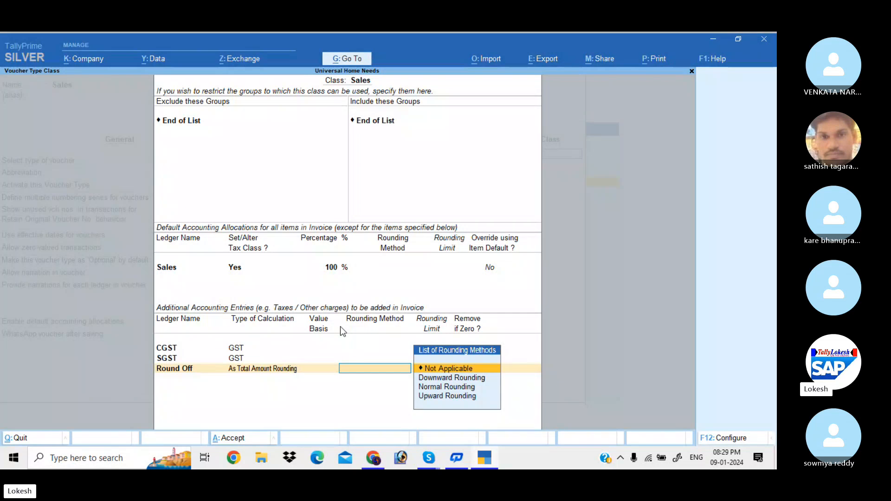
key(Down)
key(Down)
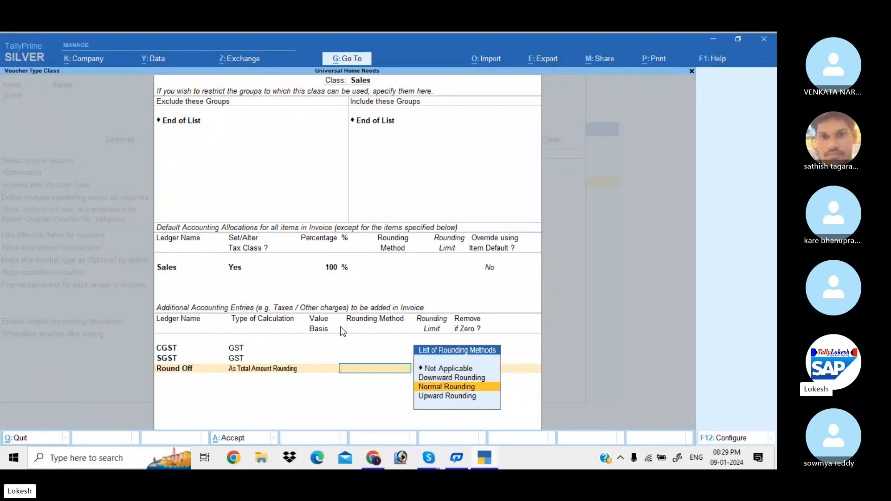
key(Return)
text(1)
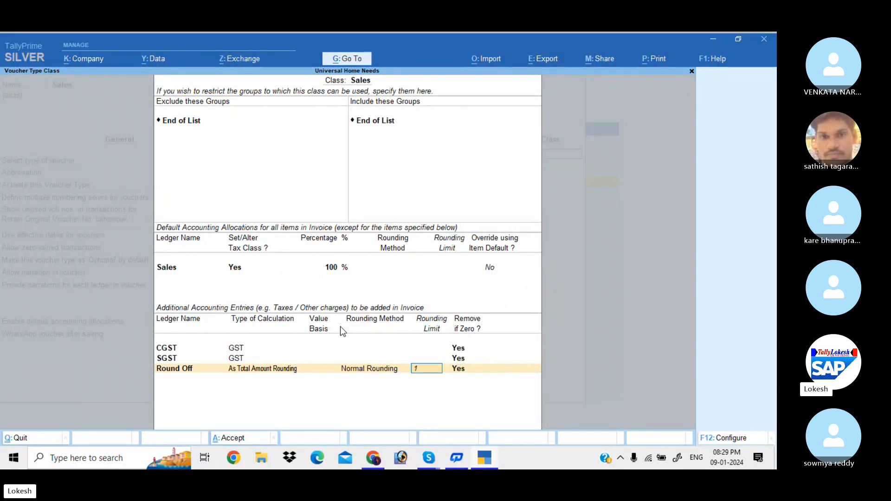
key(Return)
key(Return)
key(Return)
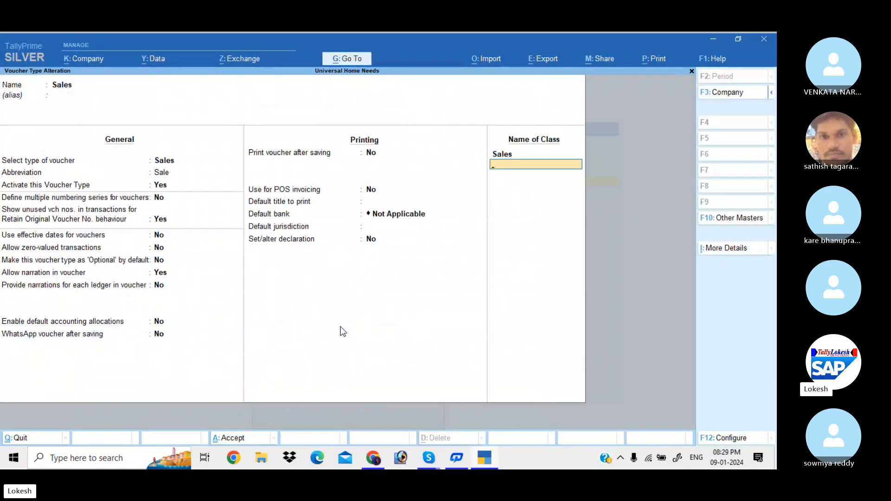
Add a voucher class named Sales IGST without group restrictions, allocating its items to the Sales IGST ledger with the tax class enabled
text(Sales IGST)
key(Return)
key(Return)
key(Return)
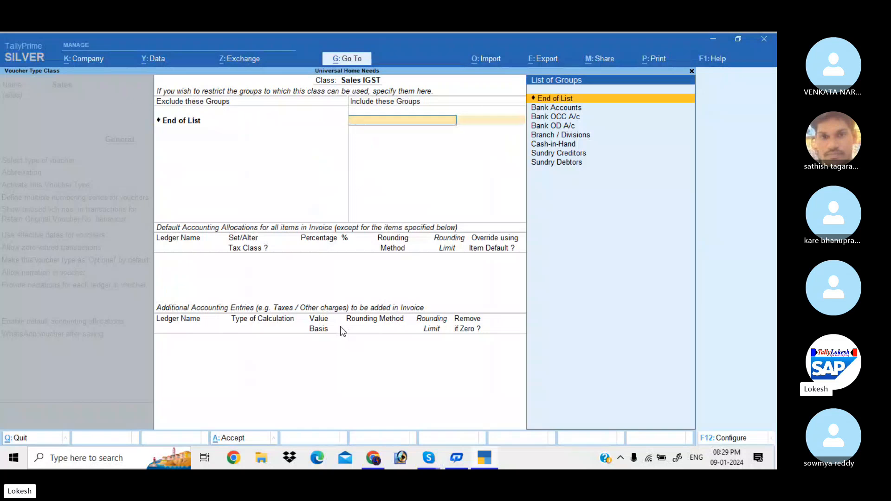
key(Return)
text(y)
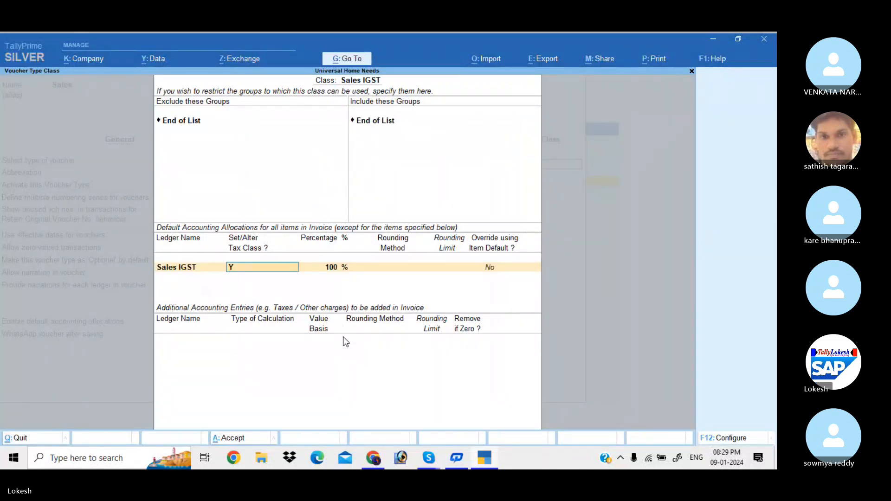
key(Return)
text(SA)
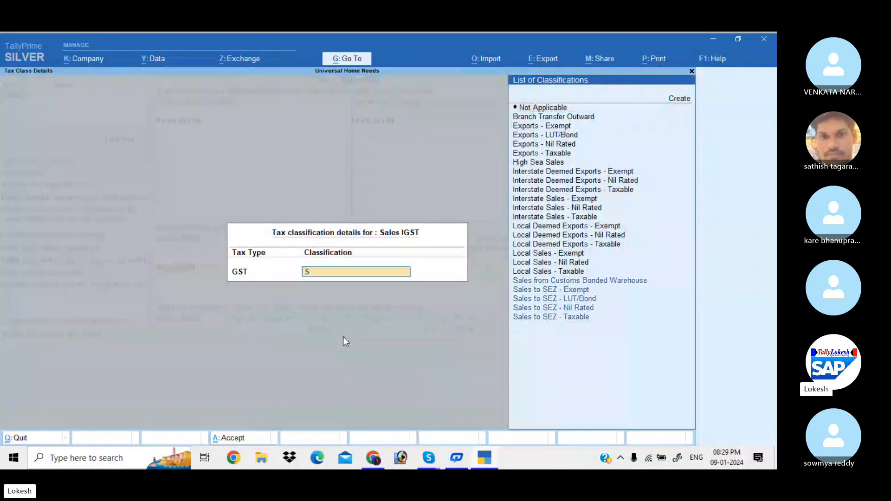
key(Up)
key(Up)
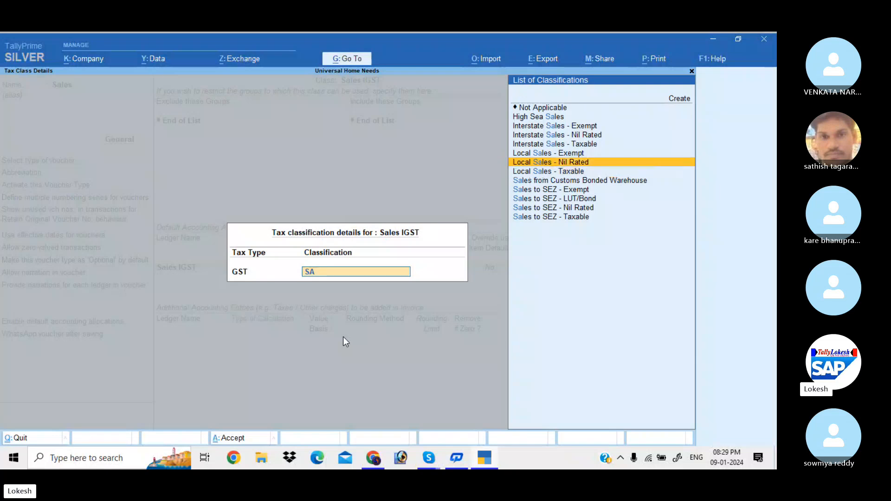
key(BackSpace)
key(BackSpace)
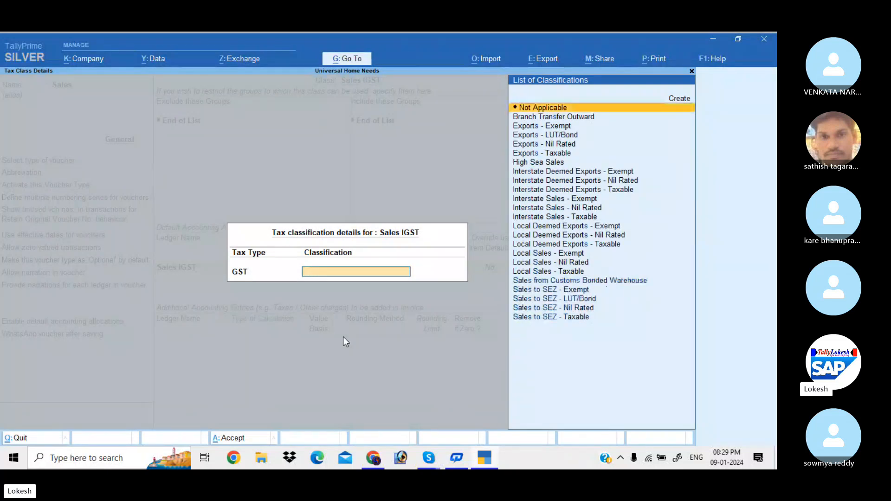
Classify the GST of the Sales IGST allocation as Interstate Sales - Taxable, keeping 100 percent and no item default override
key(Down)
key(Down)
key(Down)
key(Down)
key(Down)
key(Down)
key(Down)
key(Down)
key(Down)
key(Down)
key(Down)
key(Down)
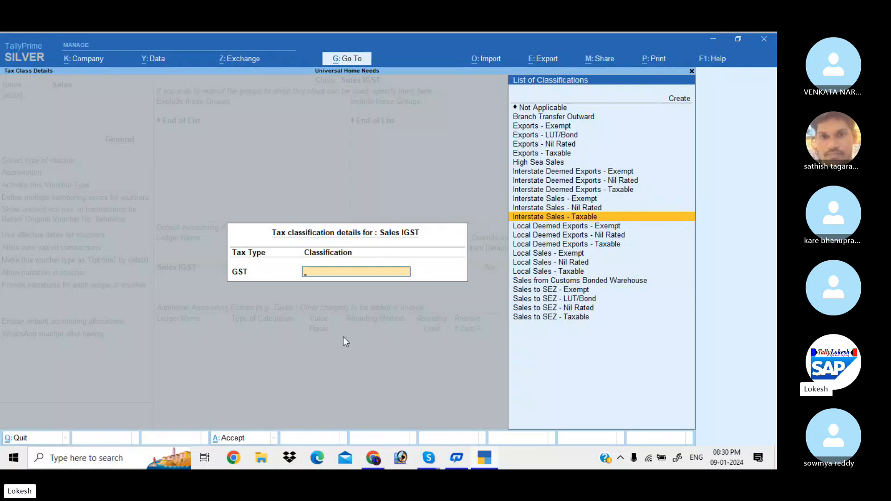
key(Return)
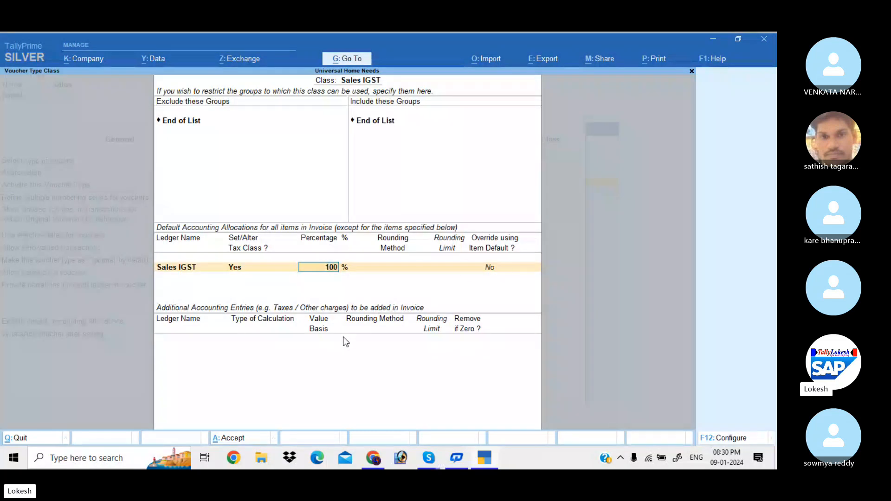
key(Return)
key(Return)
Add the IGST ledger as an additional accounting entry of the Sales IGST class, keeping removal if zero enabled
key(Return)
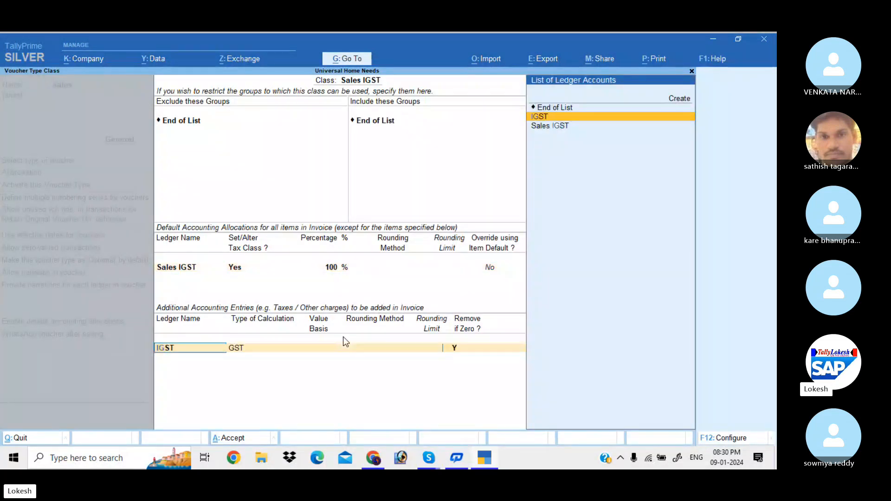
key(Return)
key(Return)
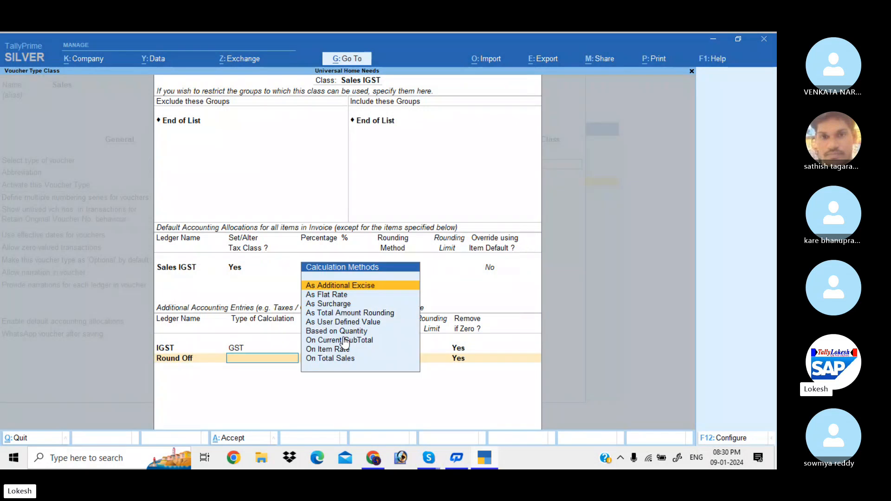
Set the Sales IGST class's Round Off entry to As Total Amount Rounding with Normal Rounding and limit 1, and accept the class
key(Down)
key(Down)
key(Down)
key(Return)
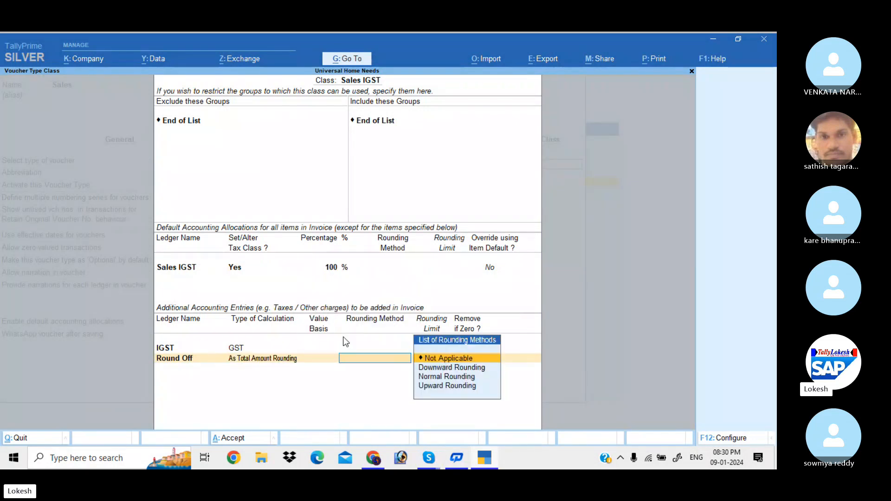
key(Down)
key(Down)
key(Return)
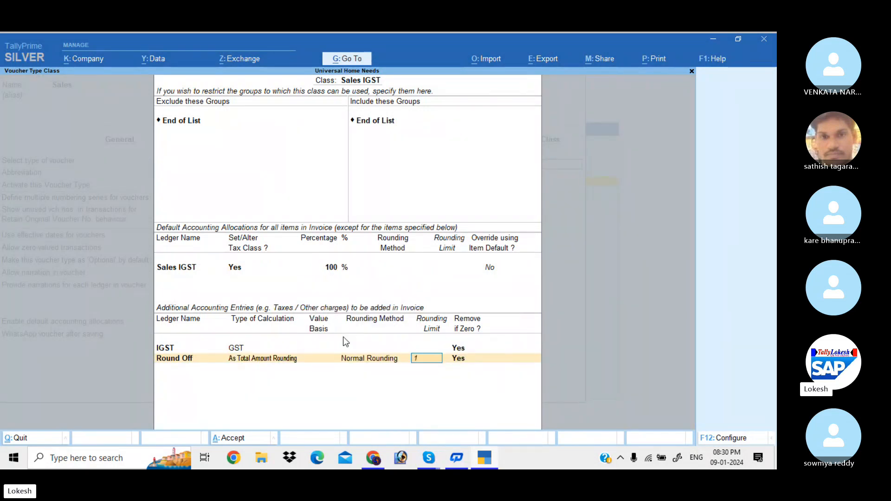
key(Return)
key(Return)
key(Return)
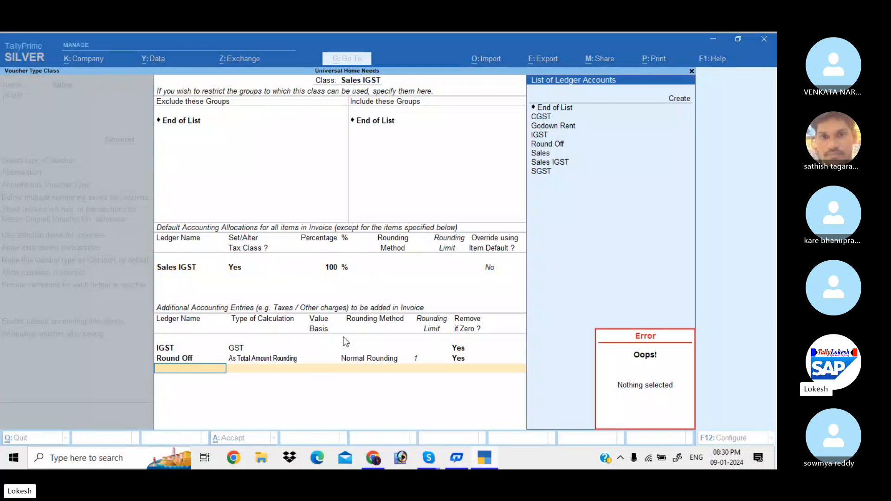
key(Escape)
key(Return)
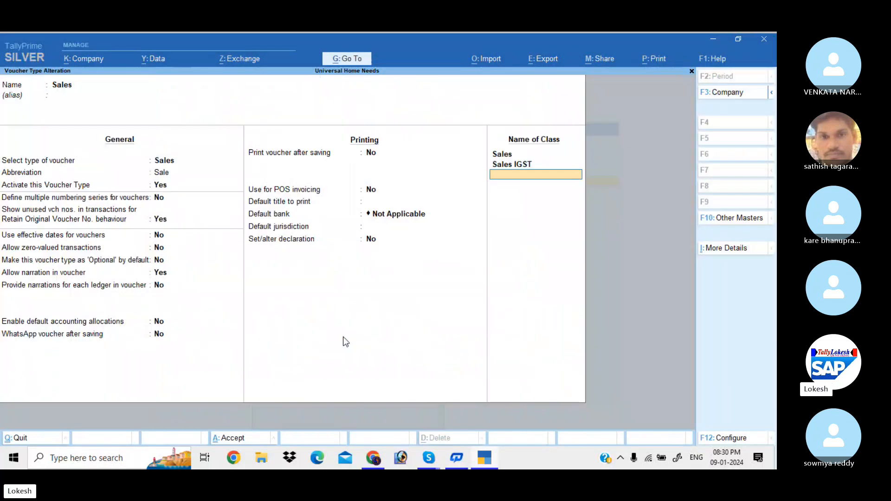
Save the altered Sales voucher type and return to the Gateway of Tally
key(Return)
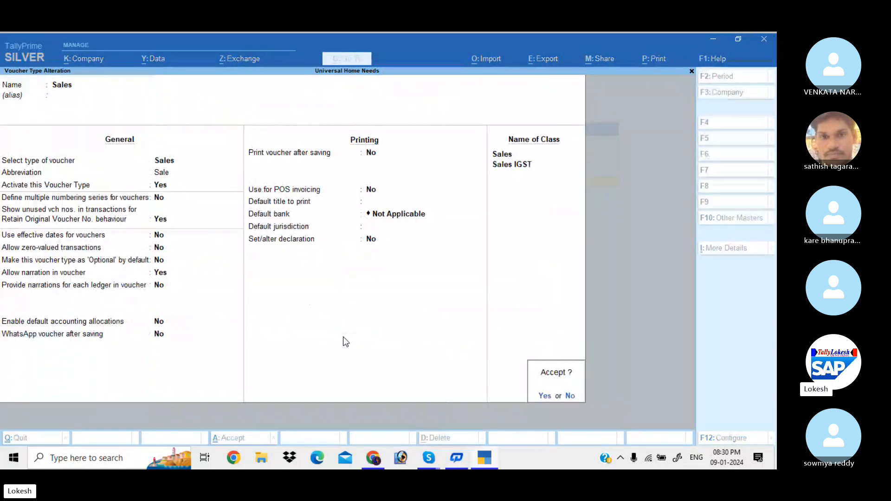
key(Return)
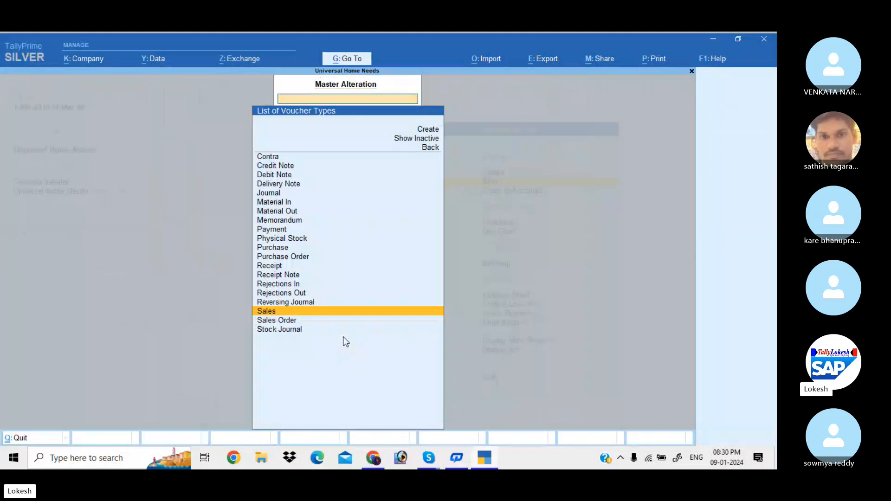
key(Escape)
key(Escape)
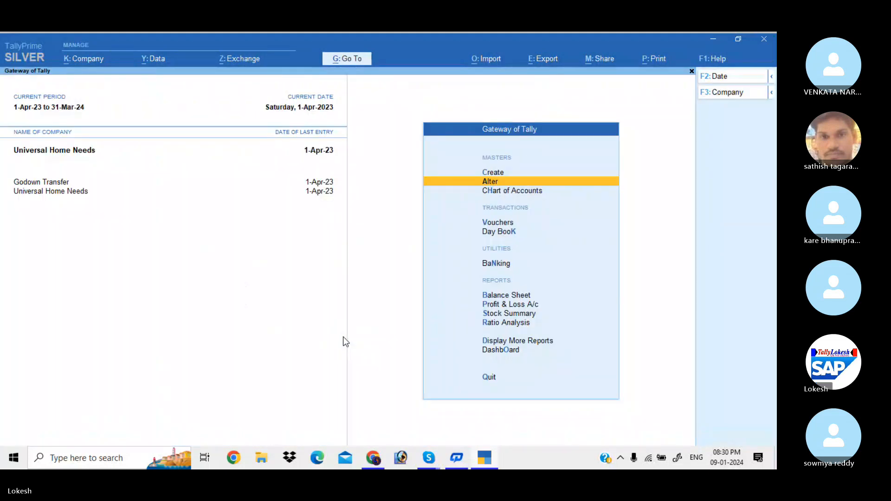
Start a new sales voucher using the Sales voucher class
key(Down)
key(Down)
key(Return)
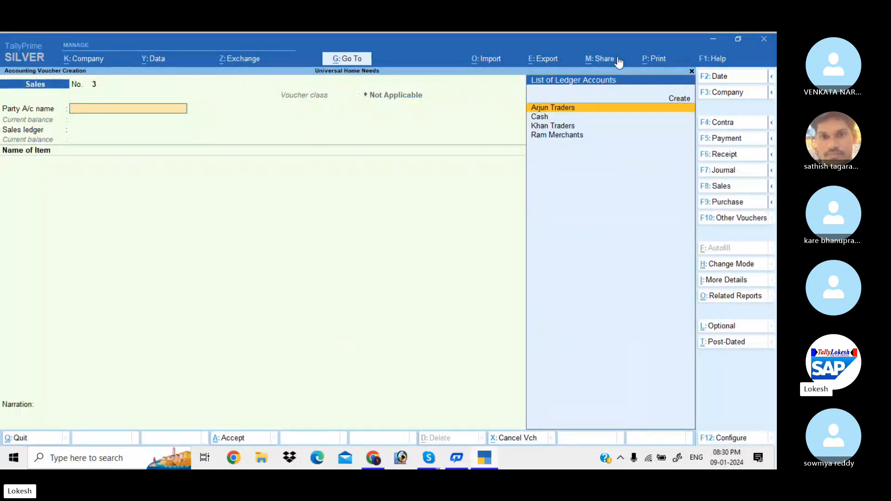
click(728, 189)
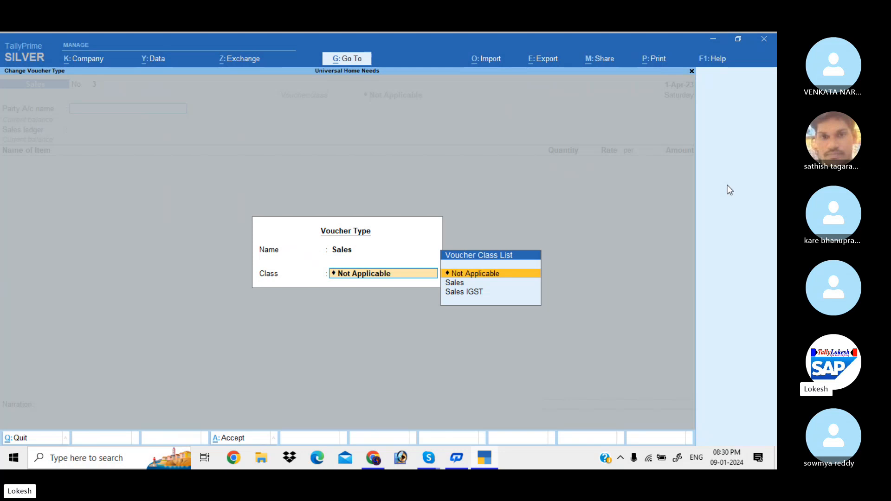
key(Down)
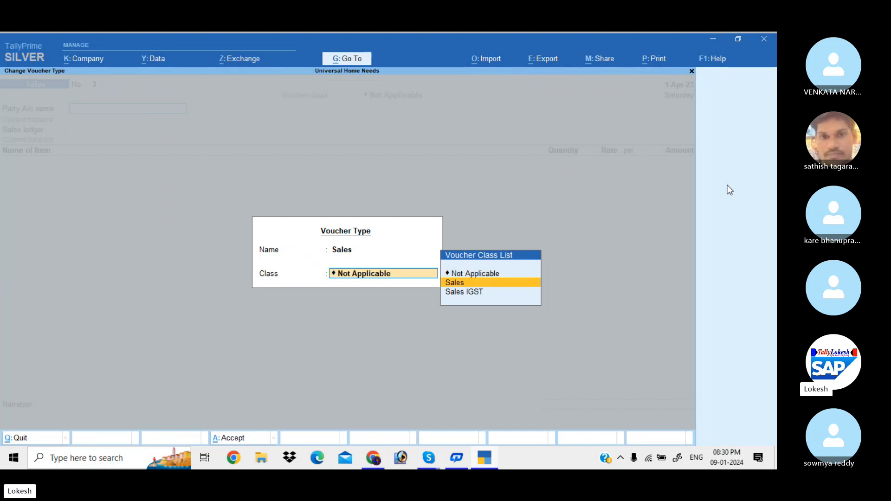
key(Return)
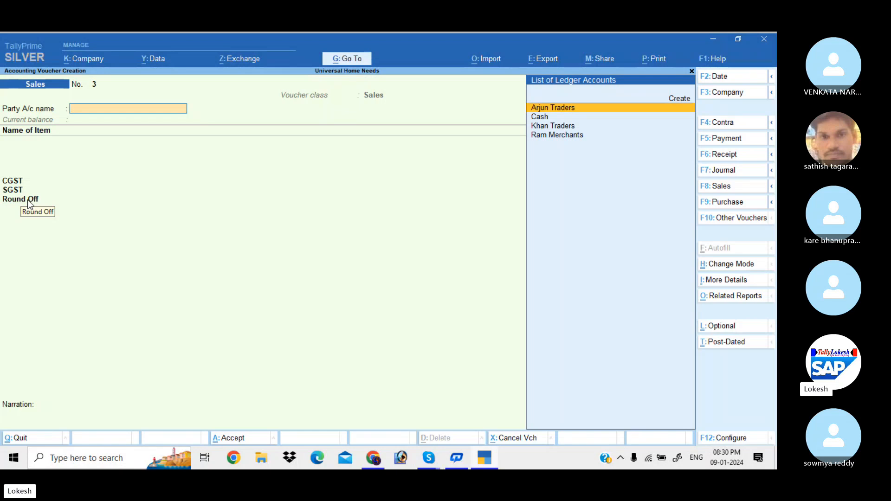
Choose Khan Traders as the party account, leaving the dispatch details blank and accepting the default party details
key(Down)
key(Down)
key(Return)
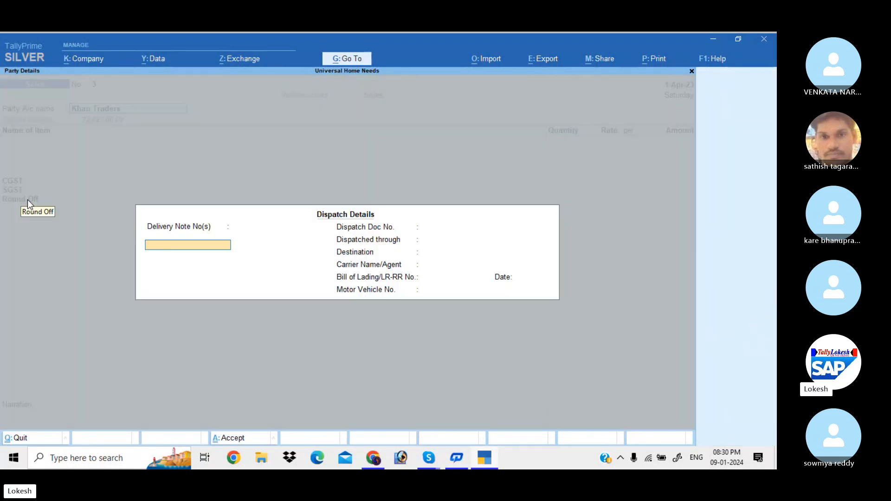
key(Return)
key(Return)
key(Return)
key(Return)
key(Return)
key(Return)
key(Return)
key(Return)
key(Return)
key(Return)
key(Return)
key(Return)
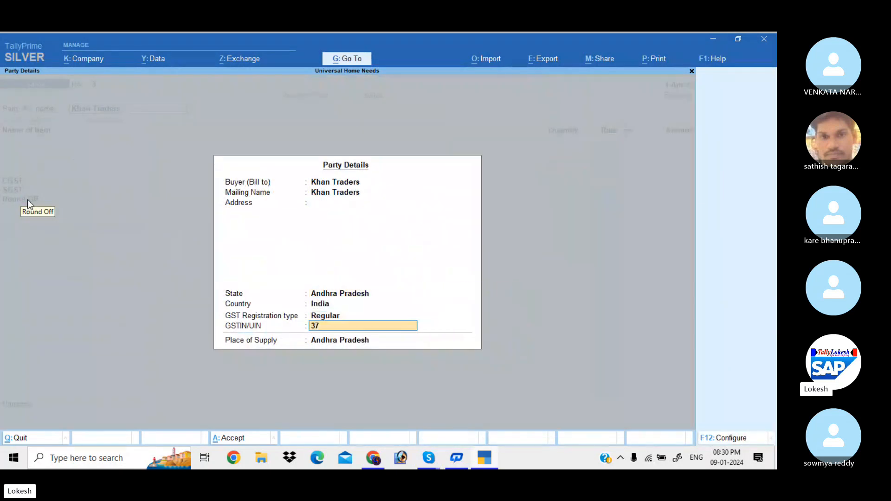
key(Return)
key(Return)
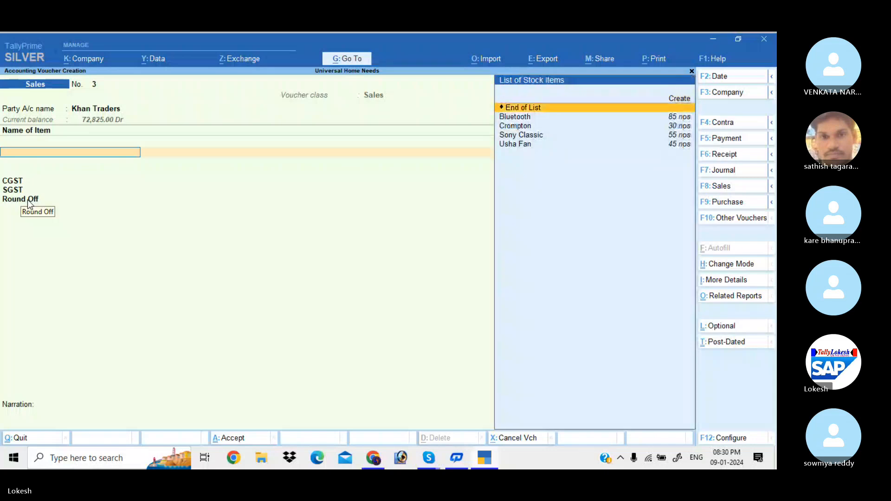
Add the Bluetooth item from batch 741852 with a quantity of 10 nos at a rate of 300
key(Down)
key(Return)
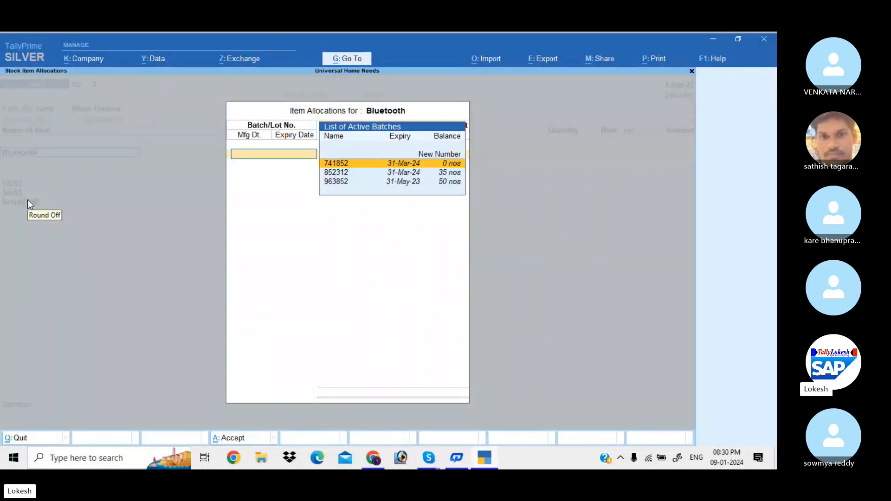
key(Return)
key(Return)
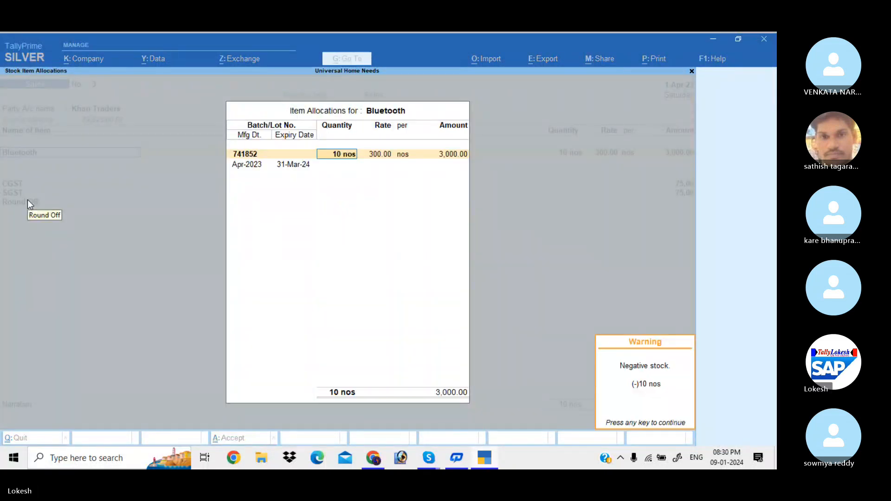
key(Return)
key(Return)
key(Return)
Set the Bluetooth batch rate to 300.45 per nos and accept the item line into the voucher
key(BackSpace)
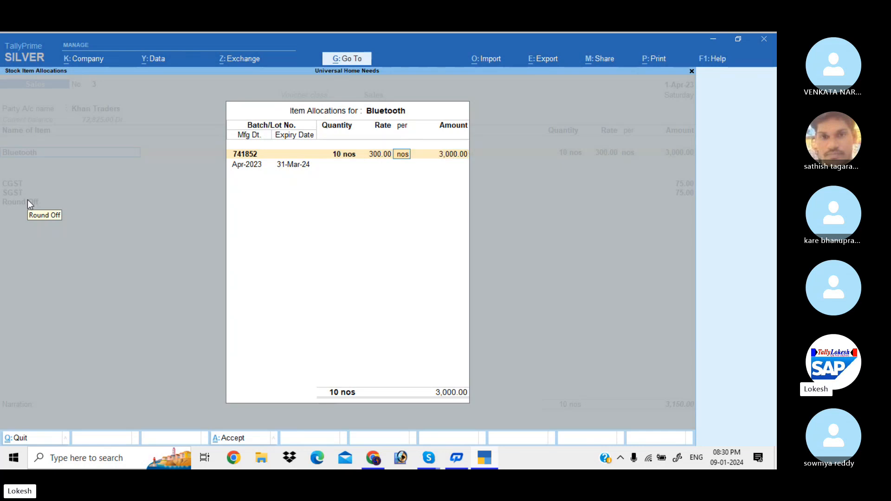
key(BackSpace)
text(300.)
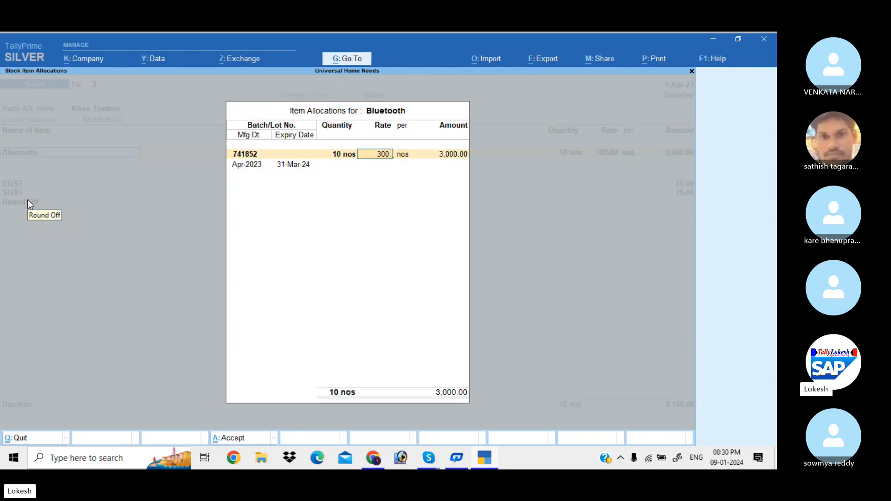
text(45)
key(Return)
key(Return)
key(Return)
key(Return)
key(Return)
key(Return)
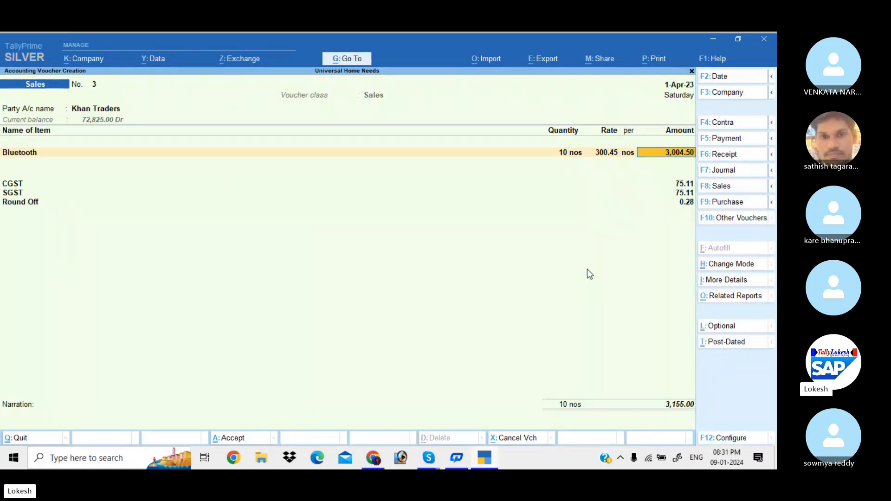
key(Return)
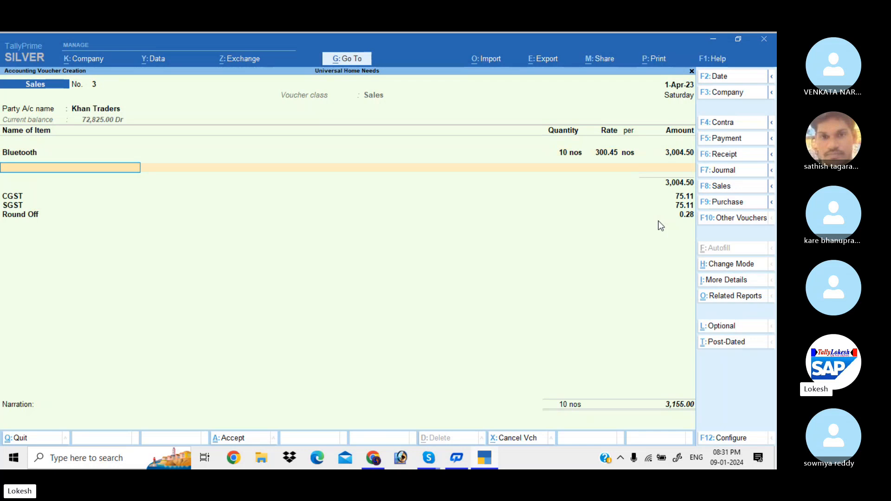
Add the Crompton item from batch 985445 with a quantity of 10 nos at a rate of 400.56 per nos
key(Down)
key(Down)
key(Down)
key(Up)
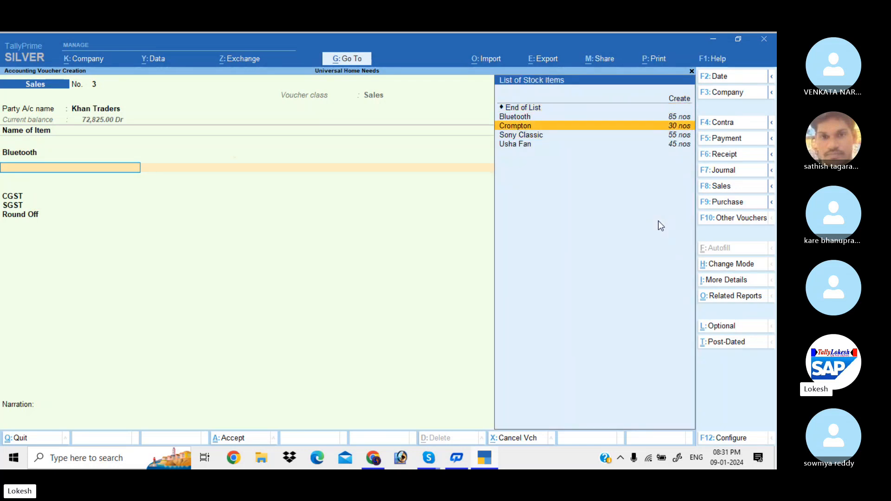
key(Return)
text(10)
key(Return)
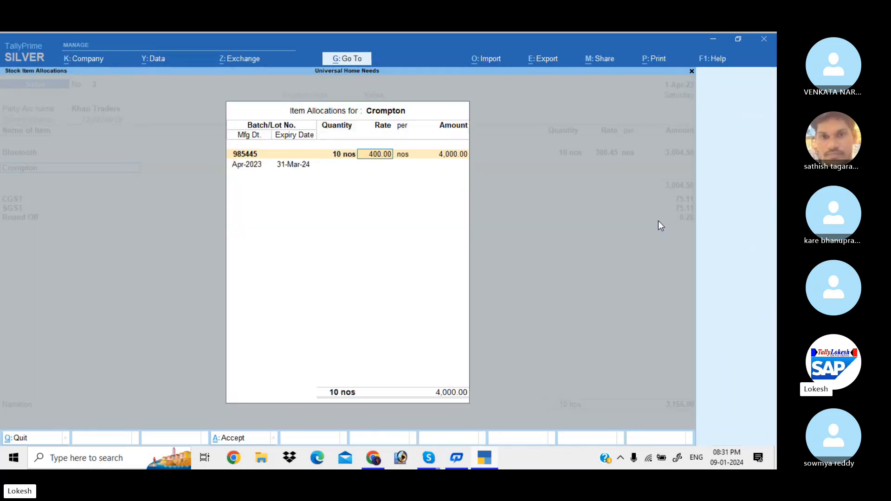
text(400.56)
key(Return)
key(Return)
key(Return)
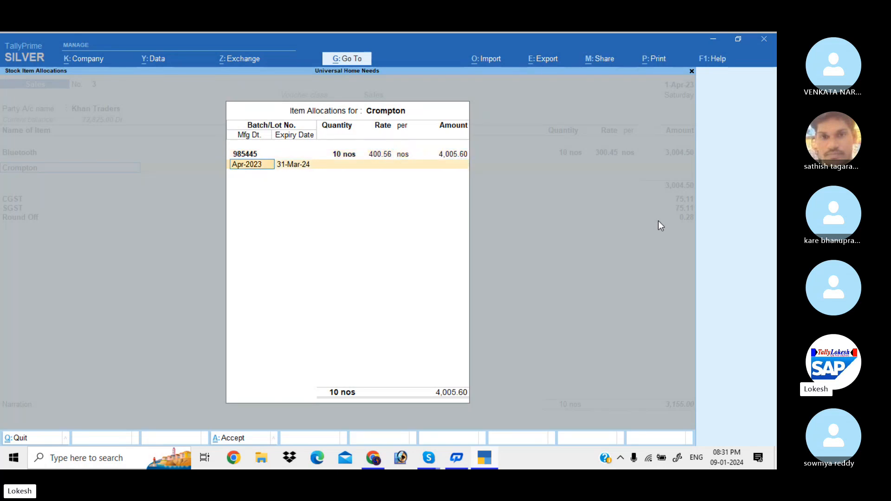
key(Return)
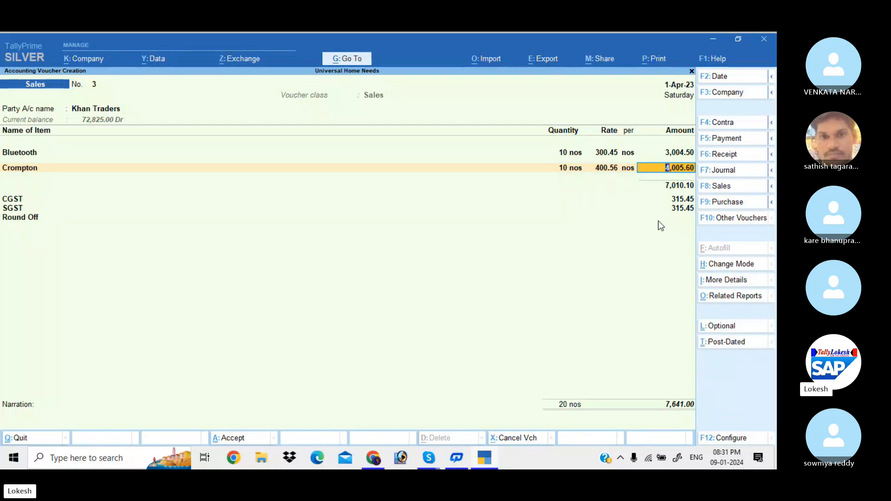
key(Return)
End the item list and save the Khan Traders sales voucher with a blank narration
key(Return)
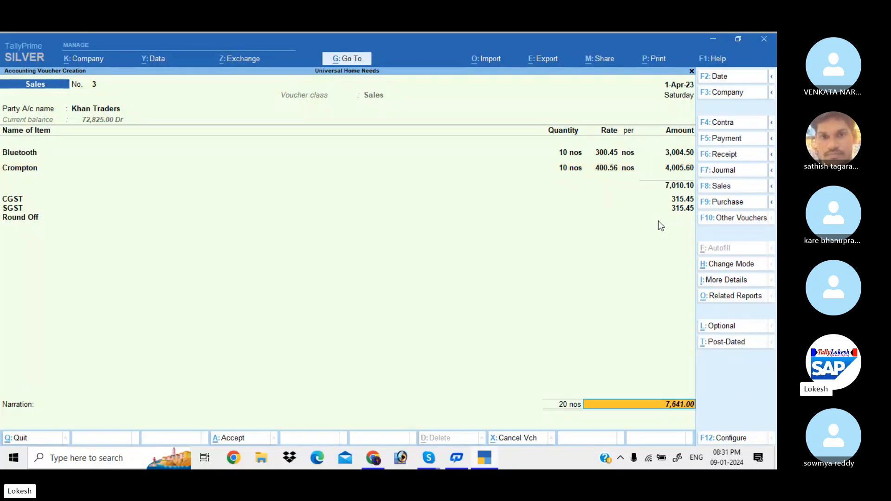
key(Return)
key(Return)
key(a)
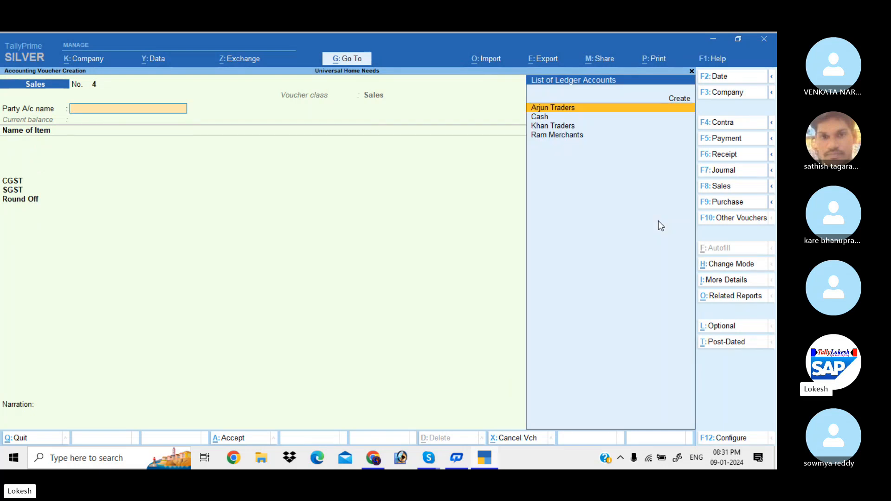
Switch the new sales voucher to the Sales IGST voucher class
click(731, 188)
key(Down)
key(Down)
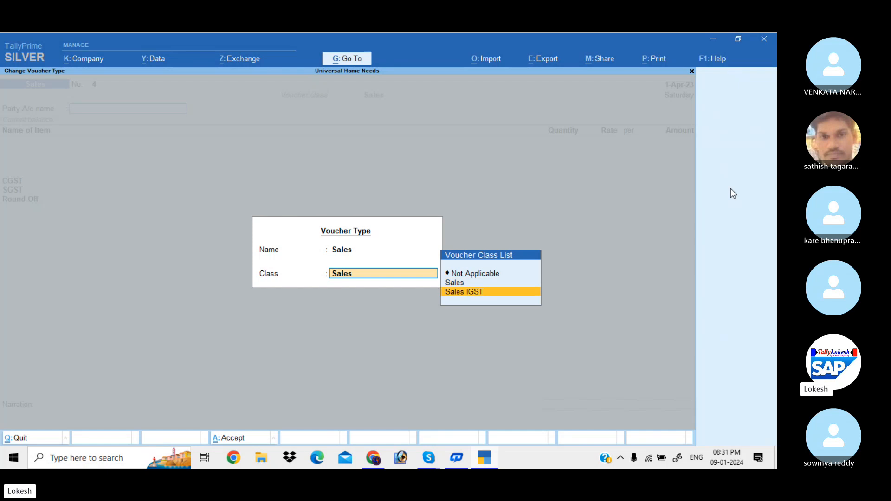
key(Return)
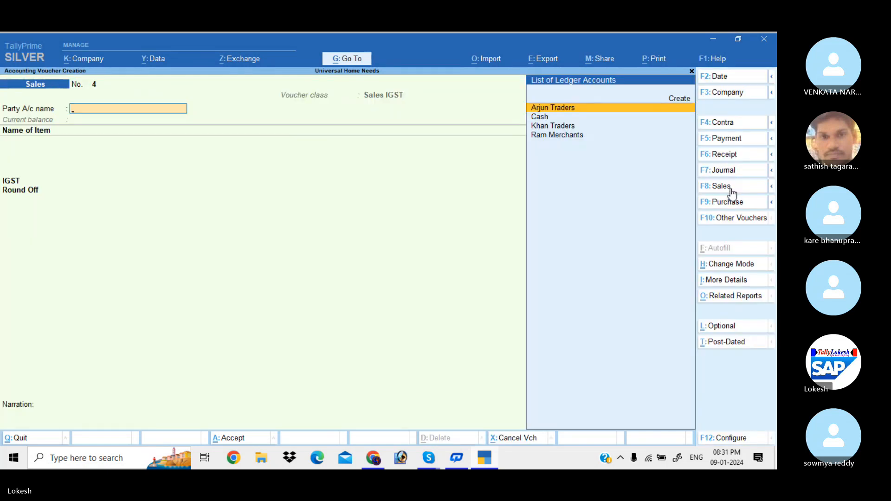
Choose Ram Merchants as the party account, leaving the dispatch details blank and accepting the default party details
key(Down)
key(Down)
key(Return)
key(Return)
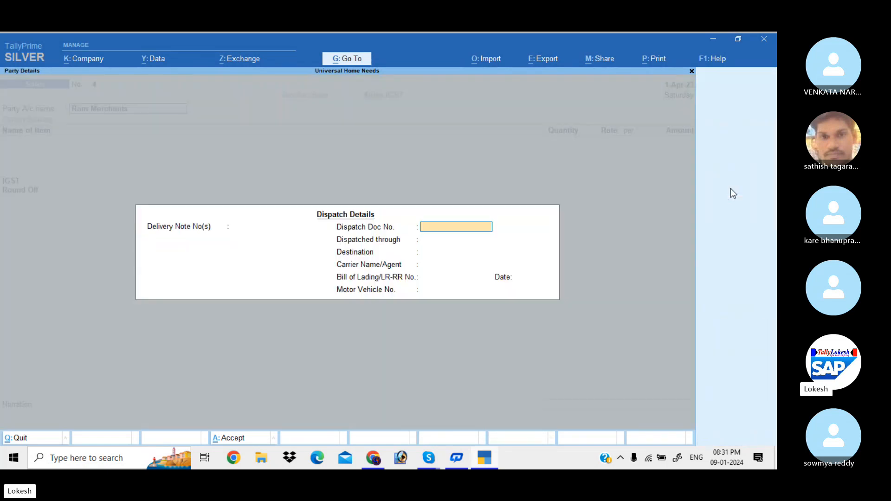
key(Return)
key(Return)
key(Return)
key(Return)
key(Return)
key(Return)
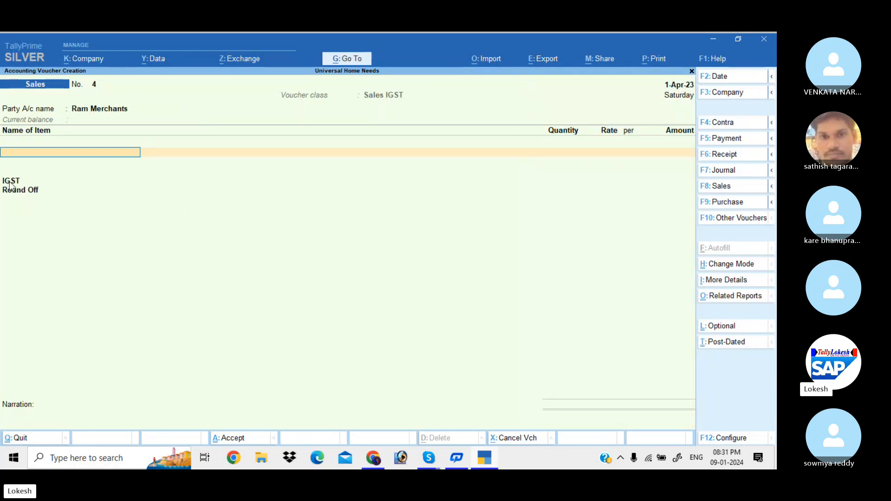
Add the Sony Classic item from batch 654124 with a quantity of 10 nos
key(Down)
key(Down)
key(Down)
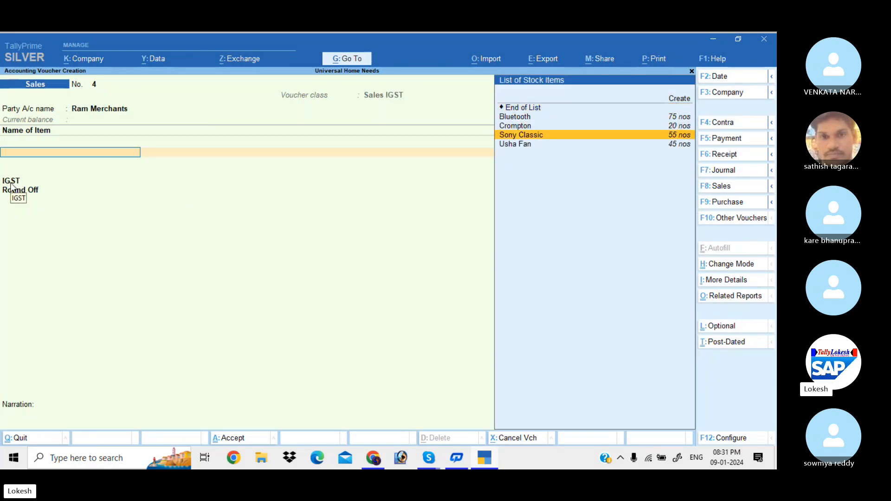
key(Return)
key(Return)
text(1)
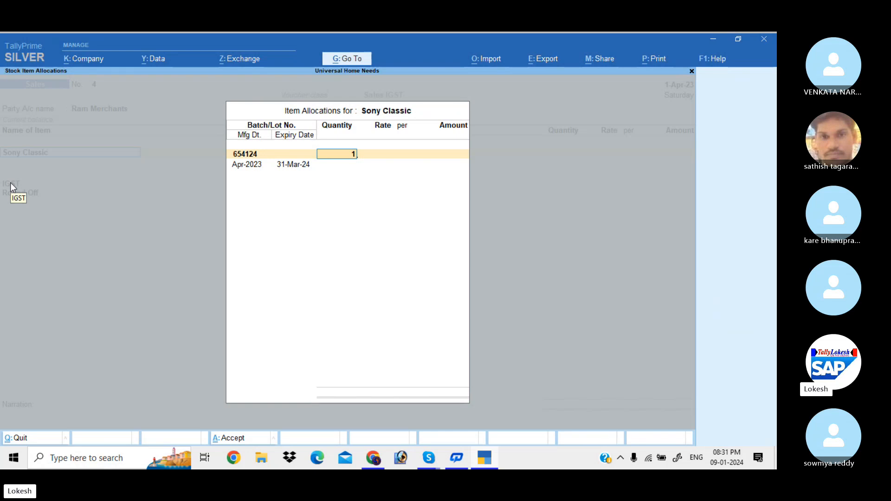
text(0)
key(Return)
Set the Sony Classic batch rate to 500.78 per nos and accept the item line into the voucher
text(500)
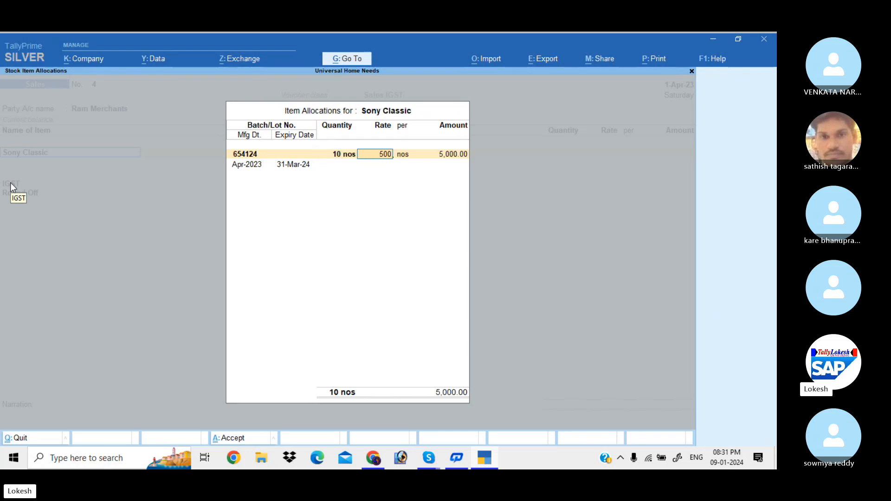
text(.78)
key(Return)
key(Return)
key(Return)
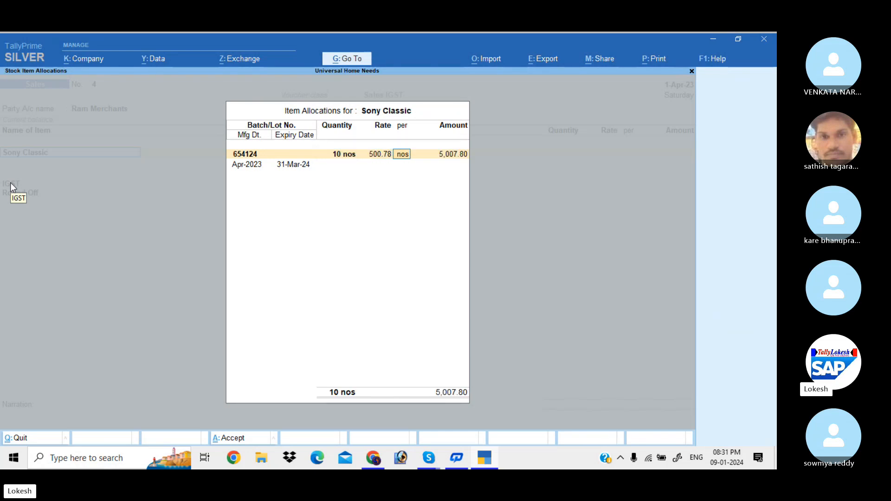
key(Return)
key(Return)
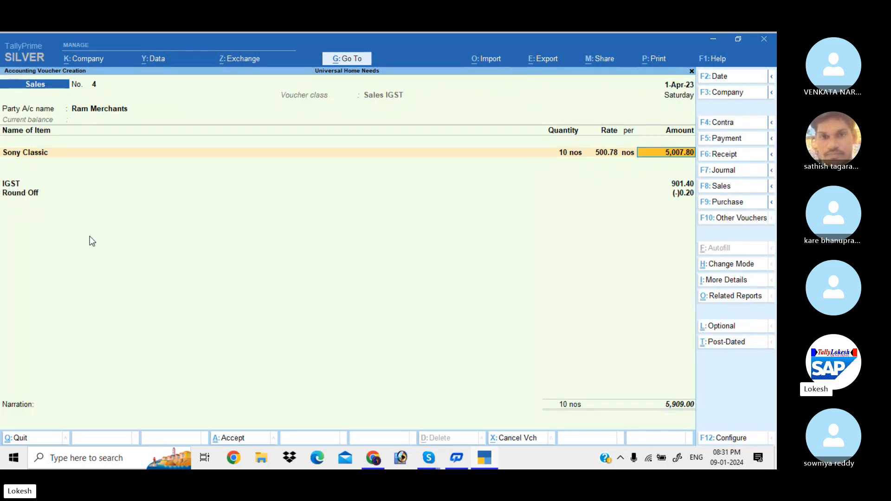
key(Return)
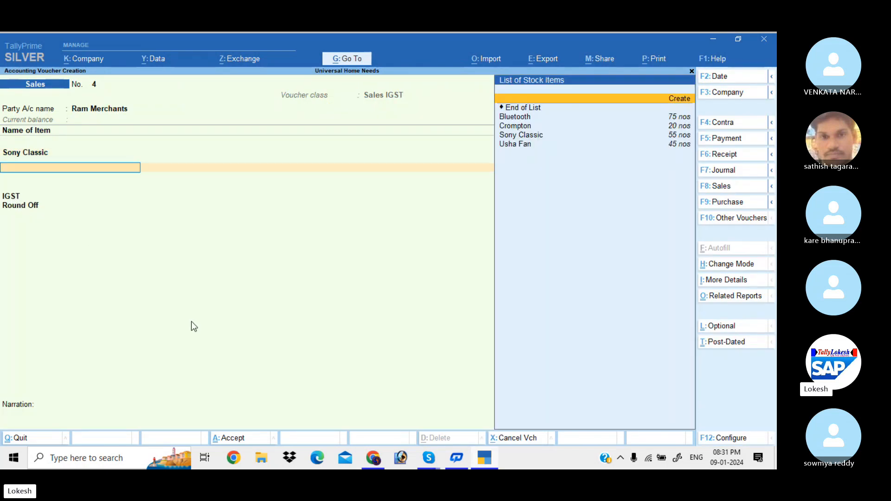
Add the Usha Fan item from batch 987455 with a quantity of 20 nos at a rate of 1,200.89 per nos
key(Down)
key(Down)
key(Down)
key(Down)
key(Return)
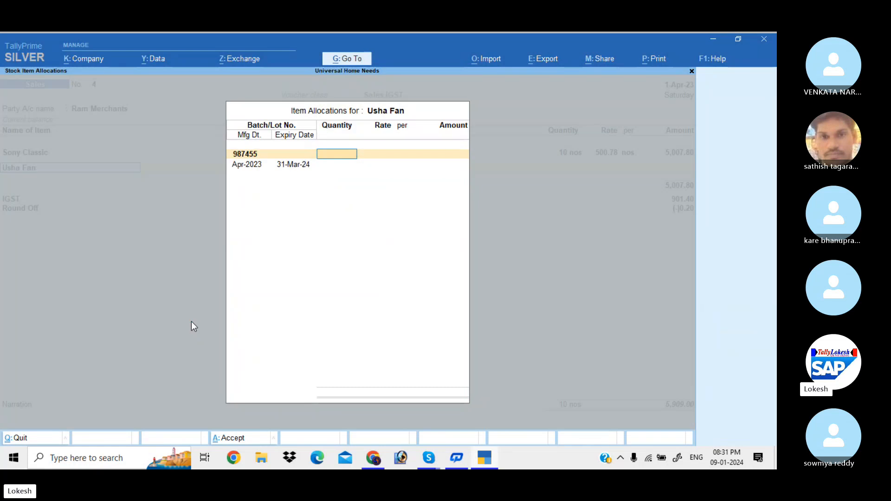
text(32)
key(Return)
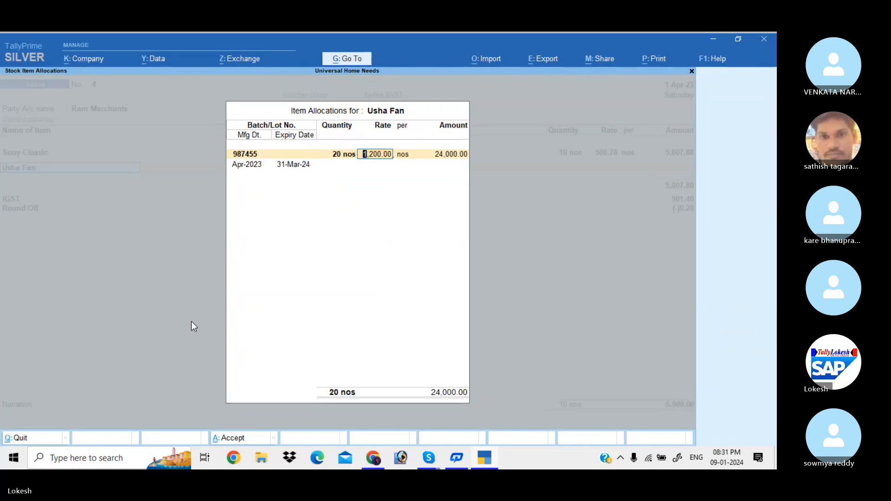
text(1200.89)
key(Return)
key(Return)
key(Return)
key(Return)
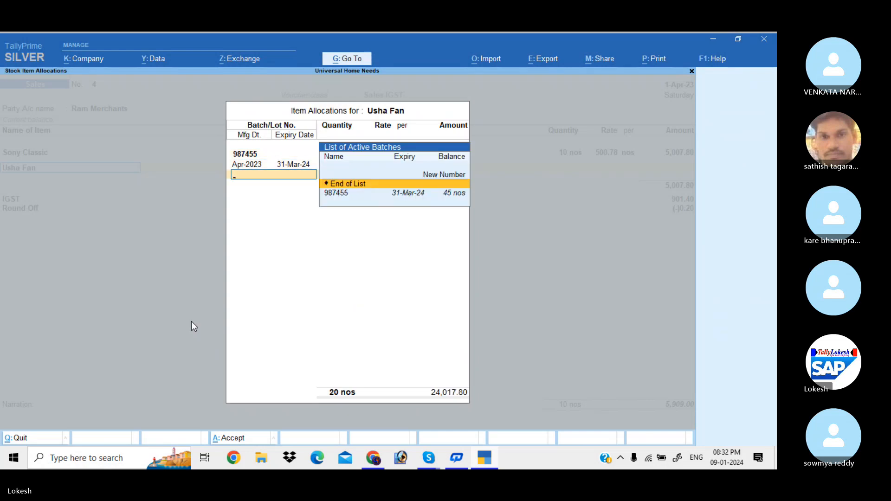
key(Return)
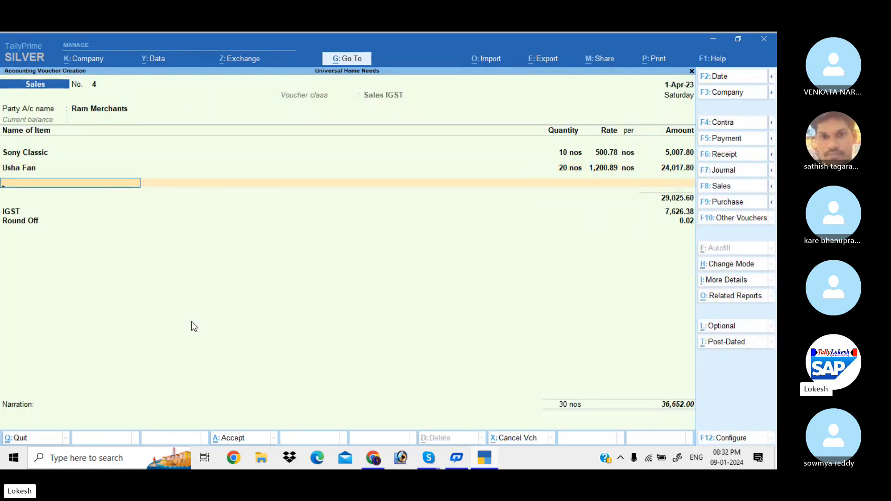
Save the Ram Merchants voucher, accepting the modified tax details with conflicts
key(Return)
key(Return)
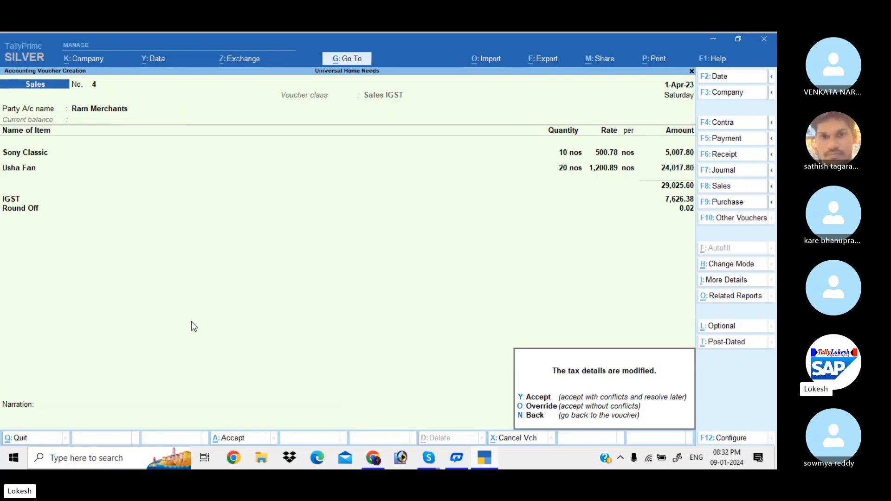
key(y)
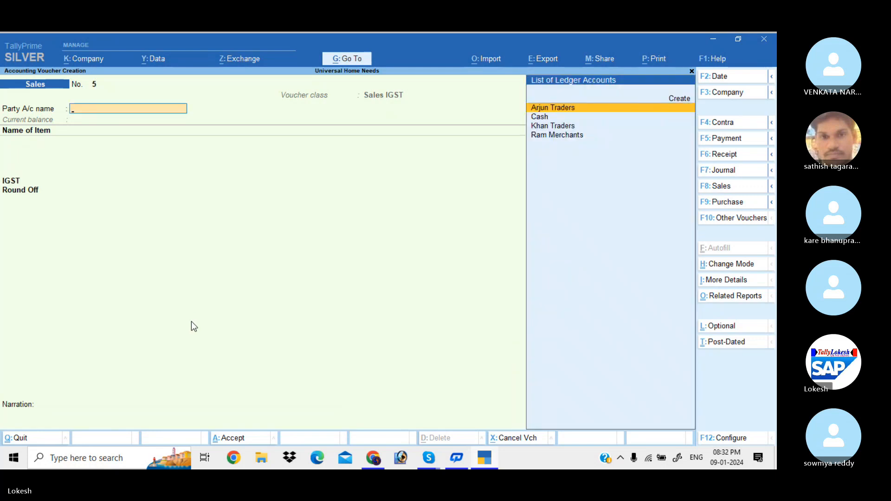
Quit voucher entry and open the Sales voucher type for alteration
key(Escape)
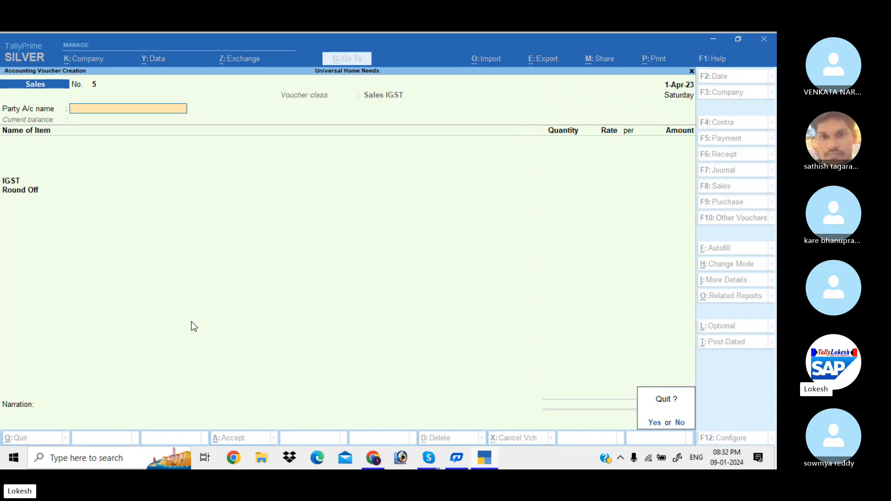
key(y)
key(Up)
key(Up)
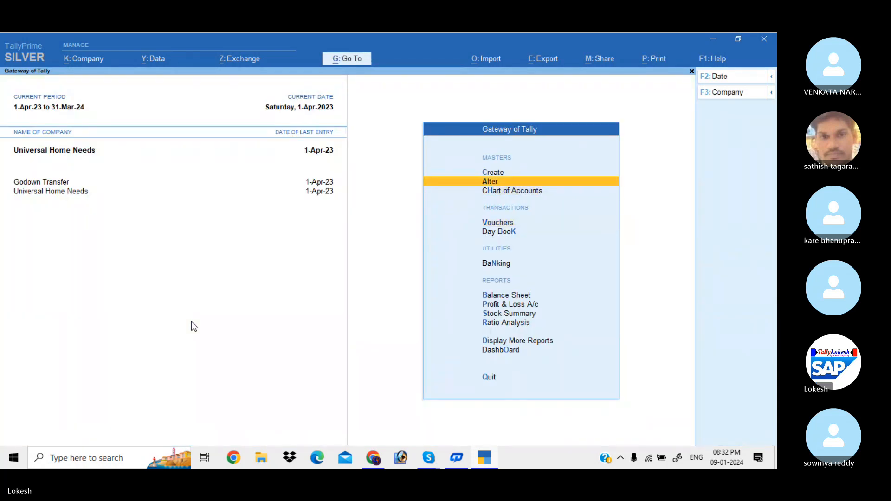
key(Return)
key(Down)
key(Down)
key(Down)
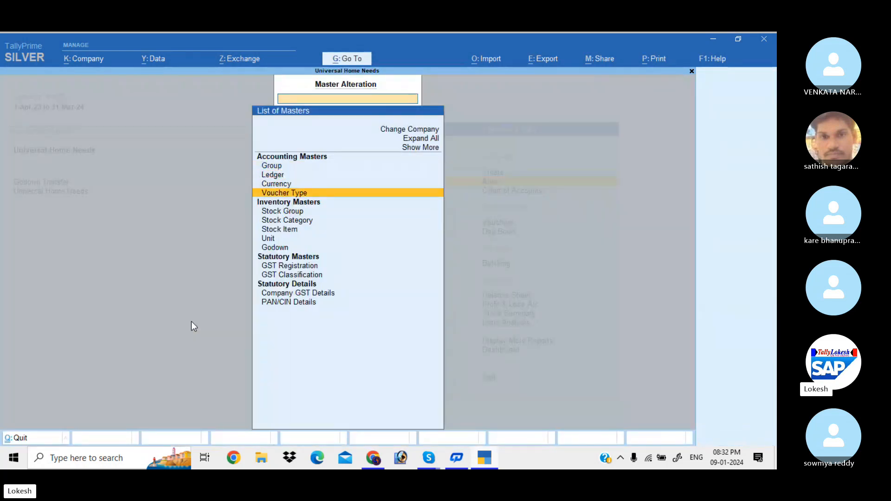
key(Return)
text(Sa)
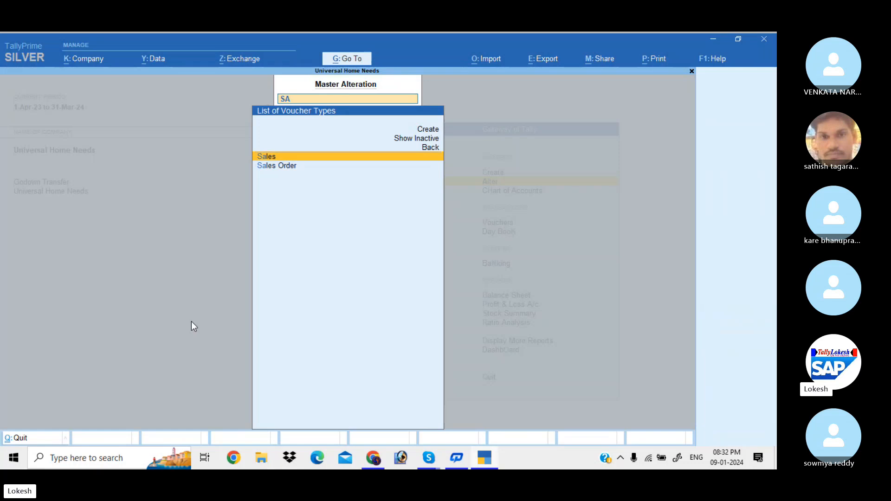
key(Return)
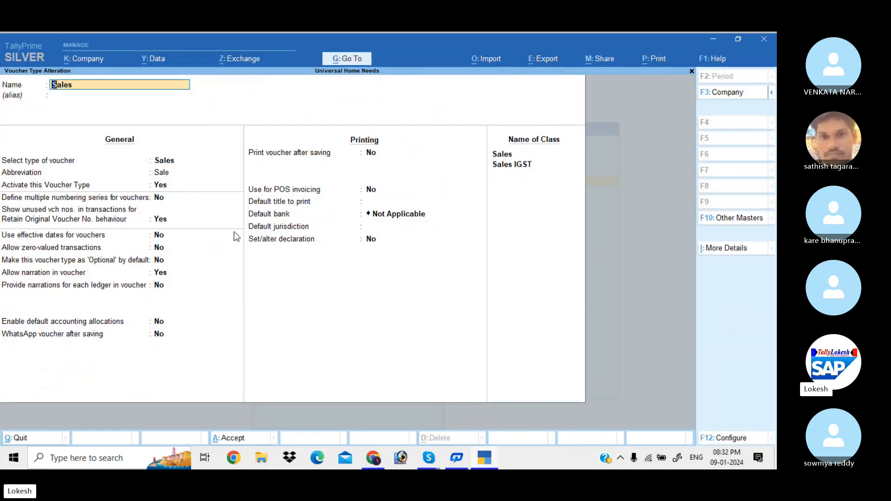
Remove the Sales and Sales IGST classes from the Sales voucher type, save it and leave master alteration
click(504, 156)
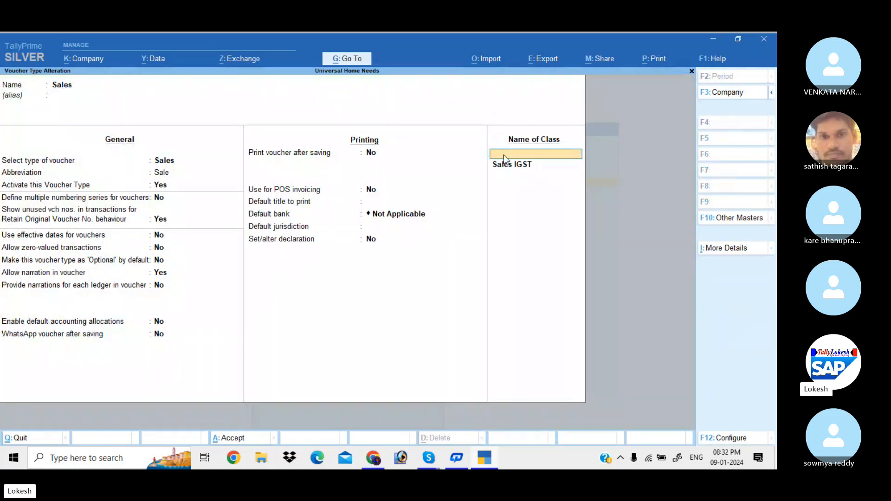
key(Return)
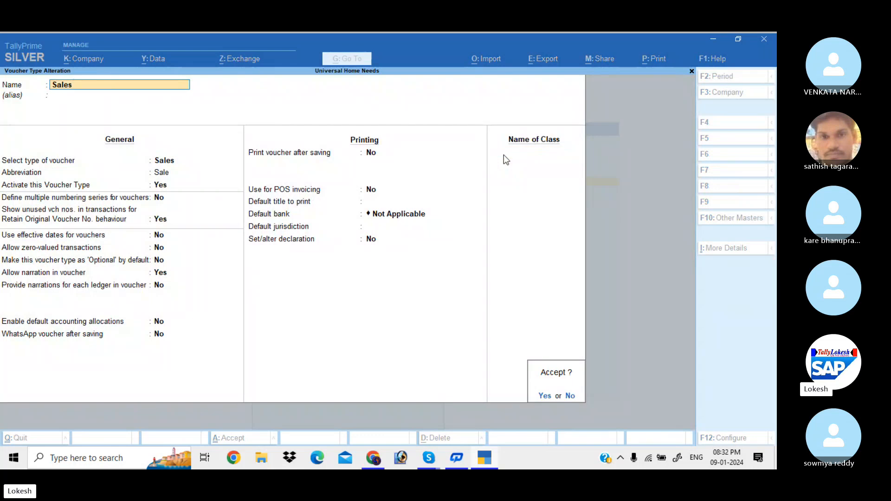
key(Return)
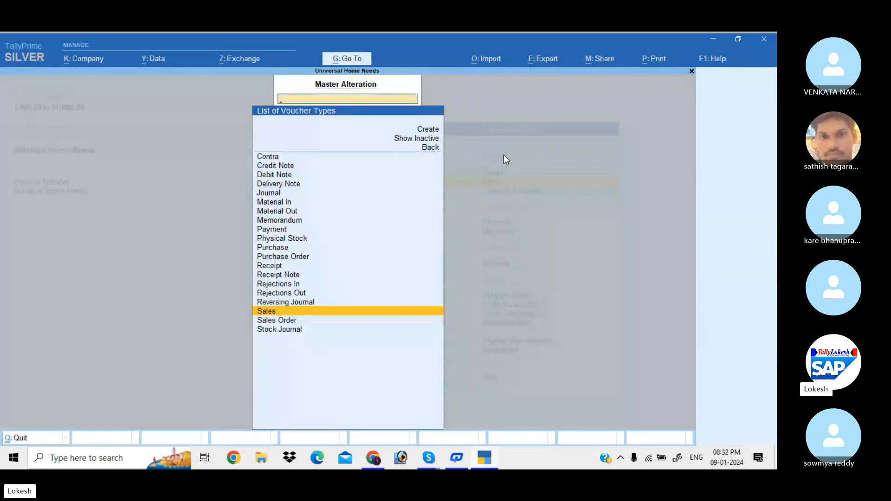
key(Escape)
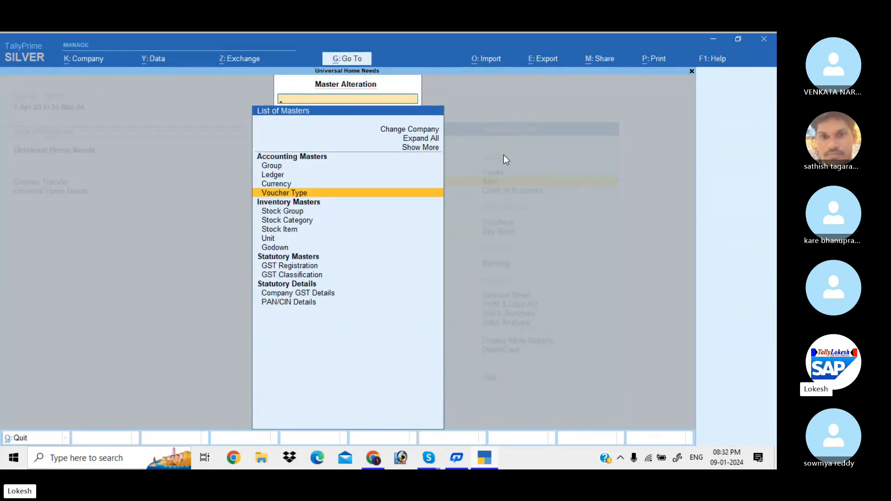
key(Escape)
Start a new sales voucher without any voucher class
key(Down)
key(Down)
key(Return)
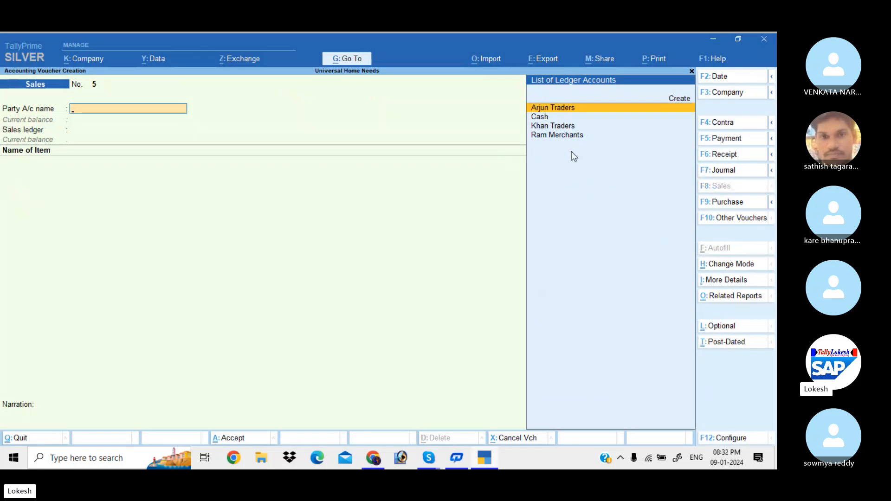
key(F5)
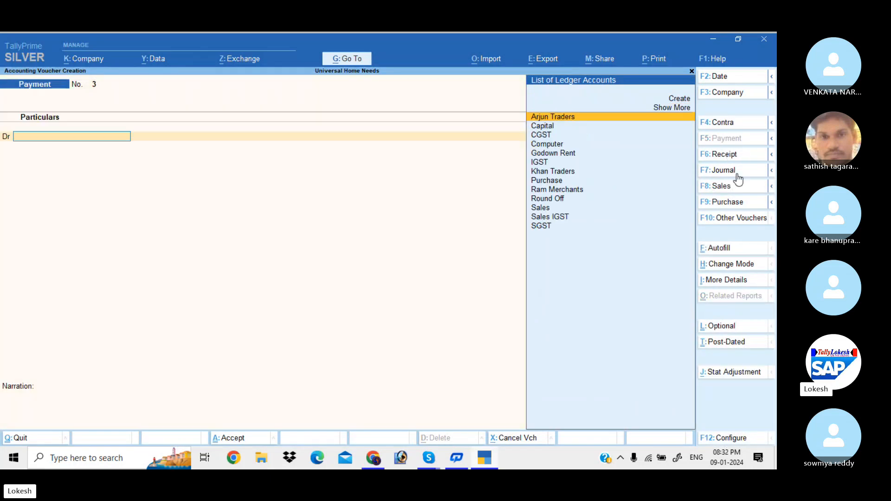
click(736, 189)
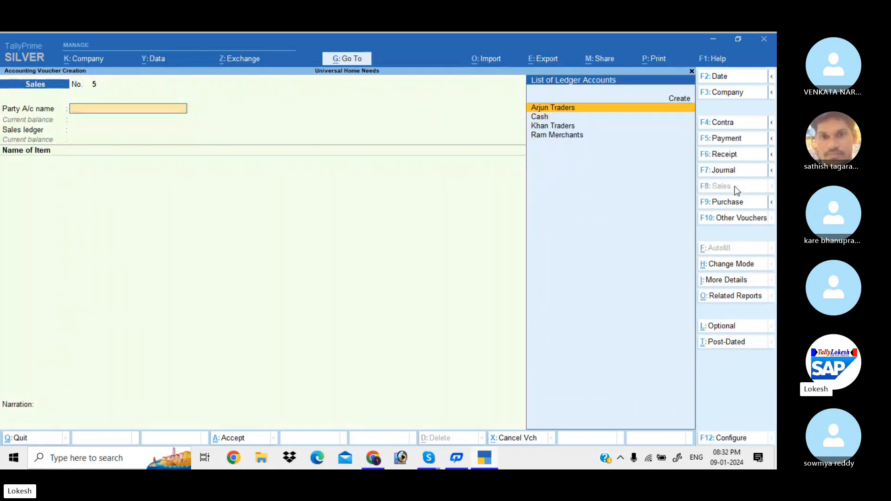
Set Khan Traders as the party and accept the dispatch and party details without entering dispatch information
key(Down)
key(Down)
key(Return)
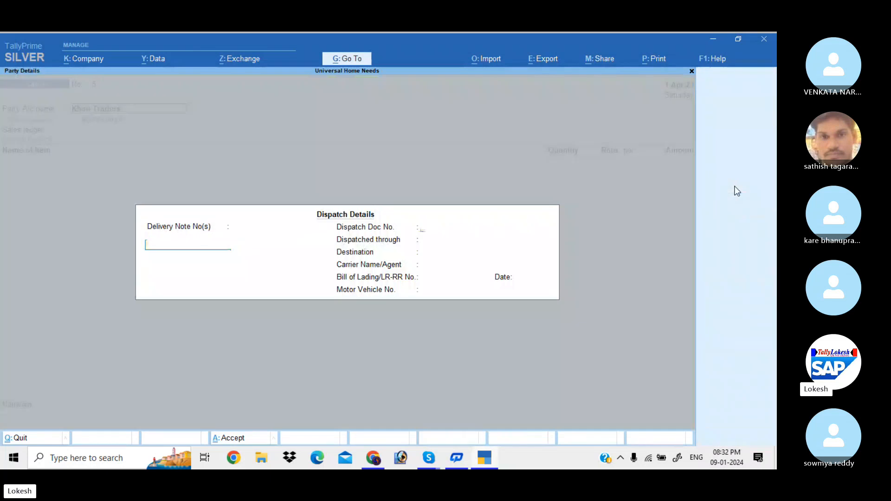
key(Return)
key(Return)
key(Return)
key(Return)
key(Return)
key(Return)
key(Return)
key(Return)
key(Return)
key(Return)
key(Return)
key(Return)
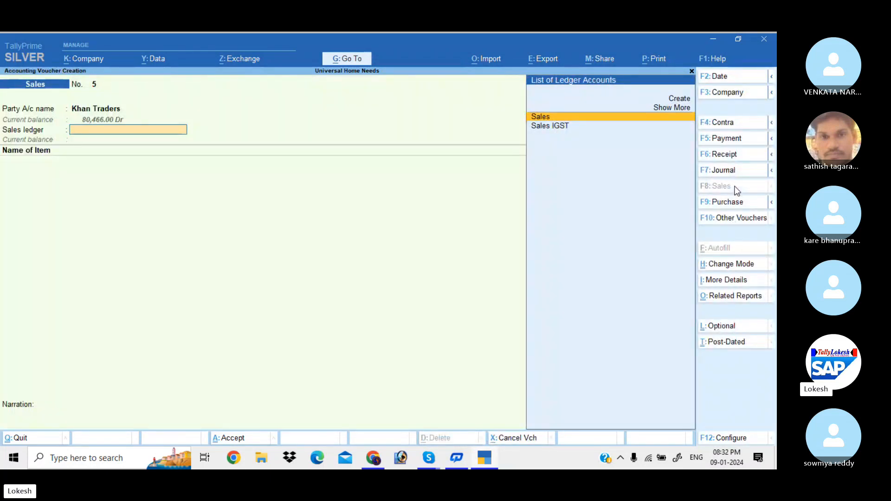
Choose the Sales ledger and add the stock item Usha Fan from batch 987455
key(Return)
key(Down)
key(Down)
key(Down)
key(Down)
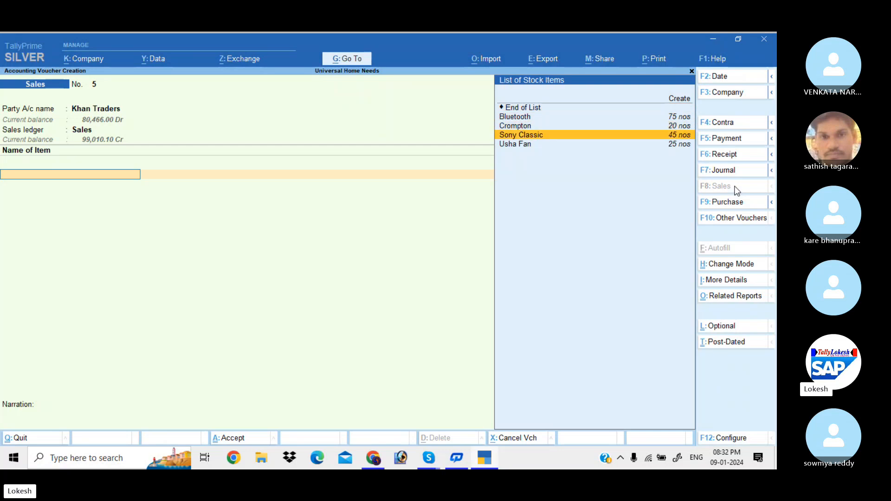
key(Return)
key(Return)
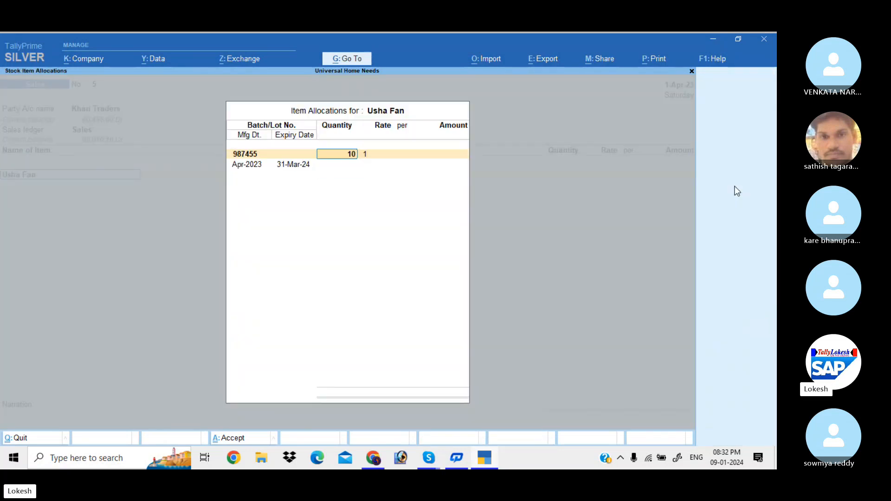
Set the Usha Fan quantity to 10 nos, accept the prefilled rate and complete the item allocation
text(10)
key(Return)
key(Return)
key(Return)
key(Return)
key(Return)
key(Return)
key(Return)
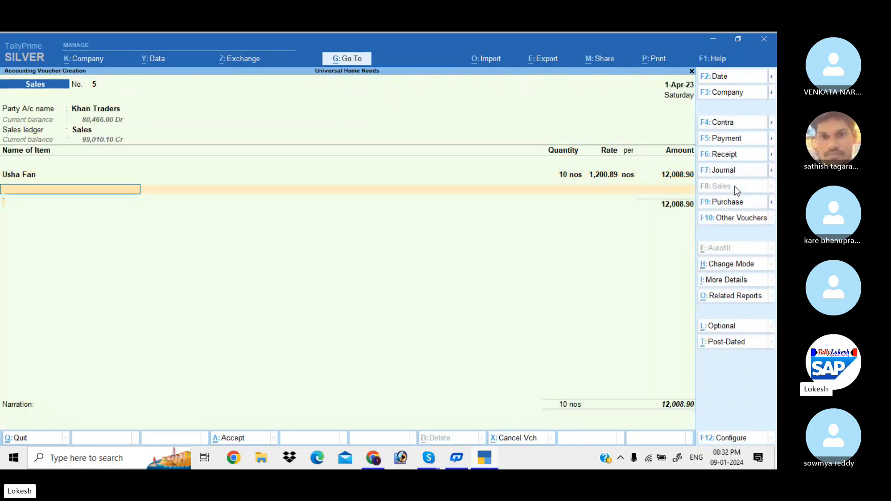
End the item list and add the CGST and SGST tax ledgers with their calculated amounts
key(Return)
text(cg)
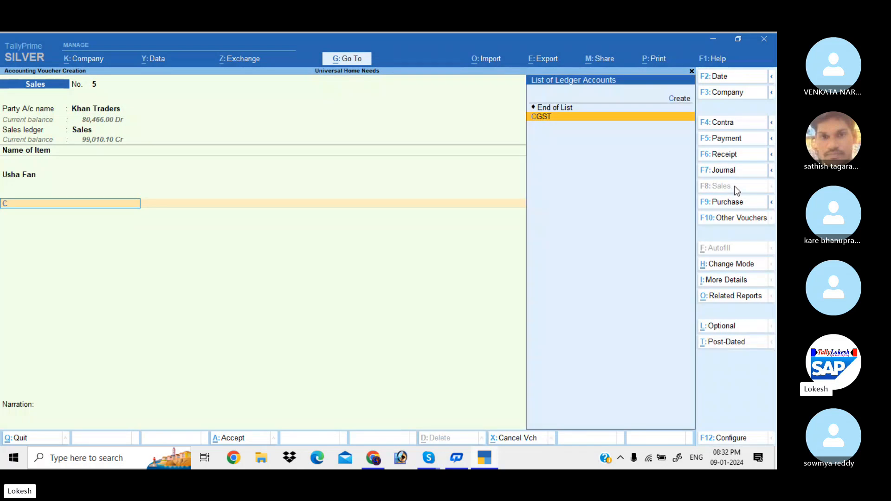
key(Return)
key(Return)
text(sg)
key(Return)
key(Return)
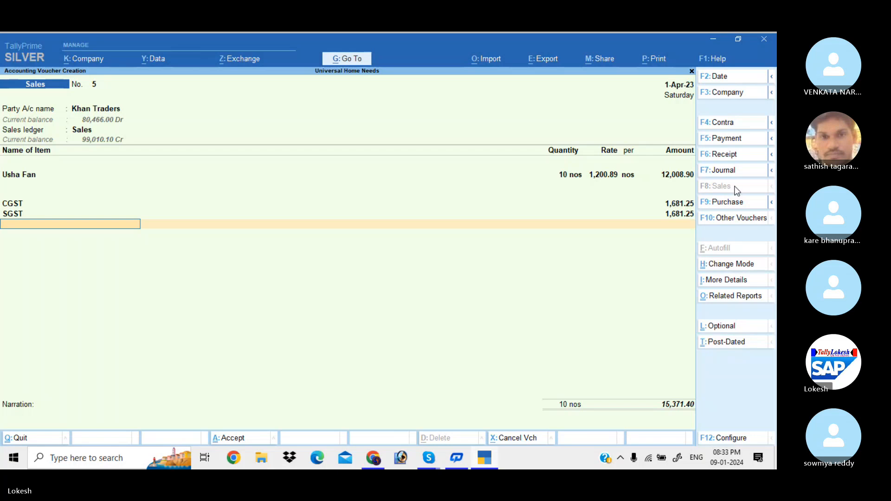
Finish the ledger entries, leave the narration blank and save the Khan Traders sales voucher
key(Return)
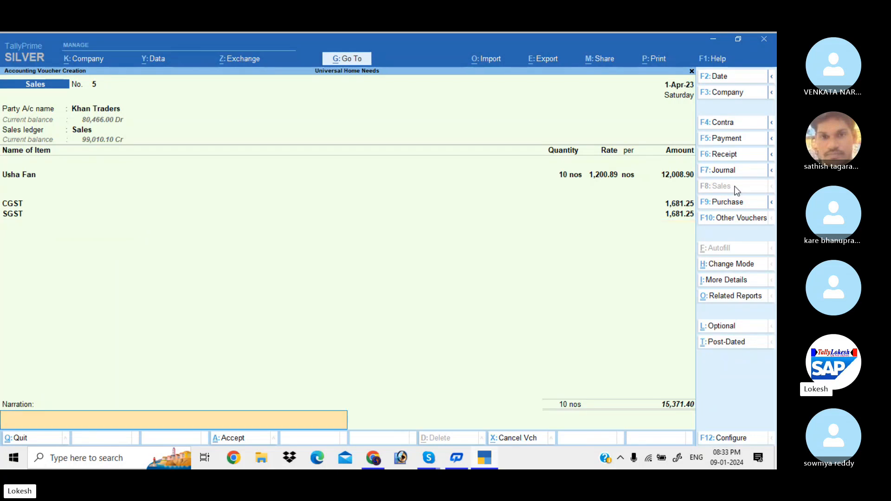
key(Return)
key(Return)
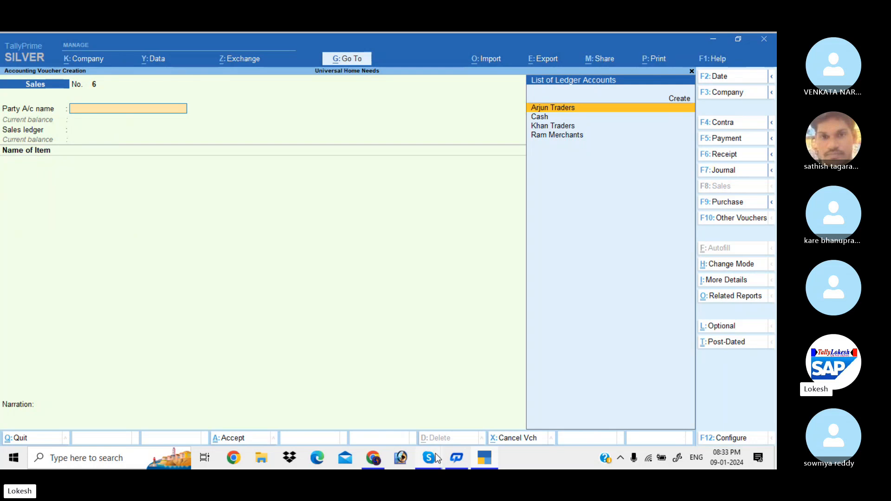
Switch to the Skype call window
mouse_move(428, 446)
click(411, 421)
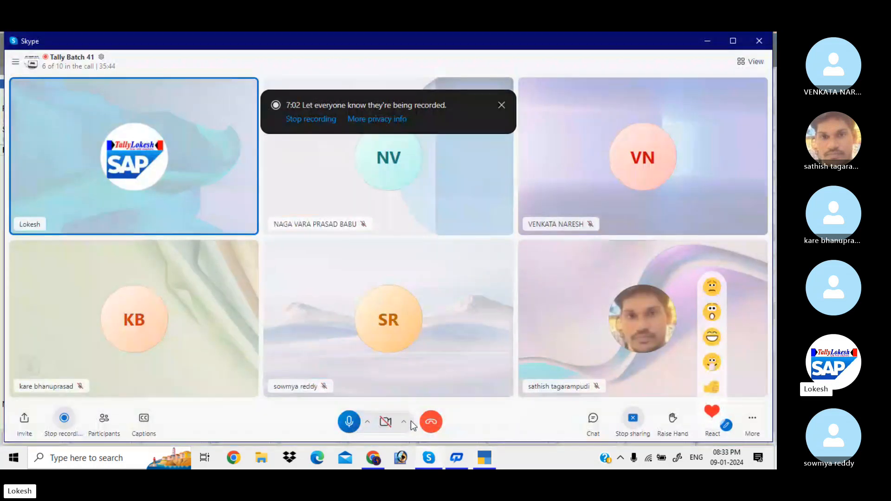